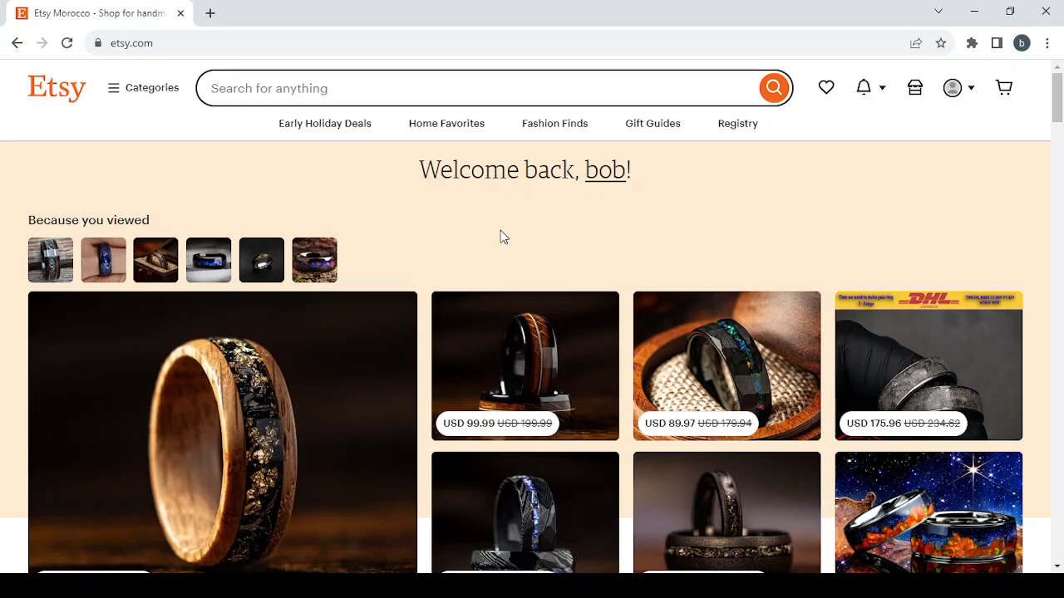
Step: Browse the recommended ring listings and sponsored items on the Etsy home page
scroll(500, 230, "down", 5)
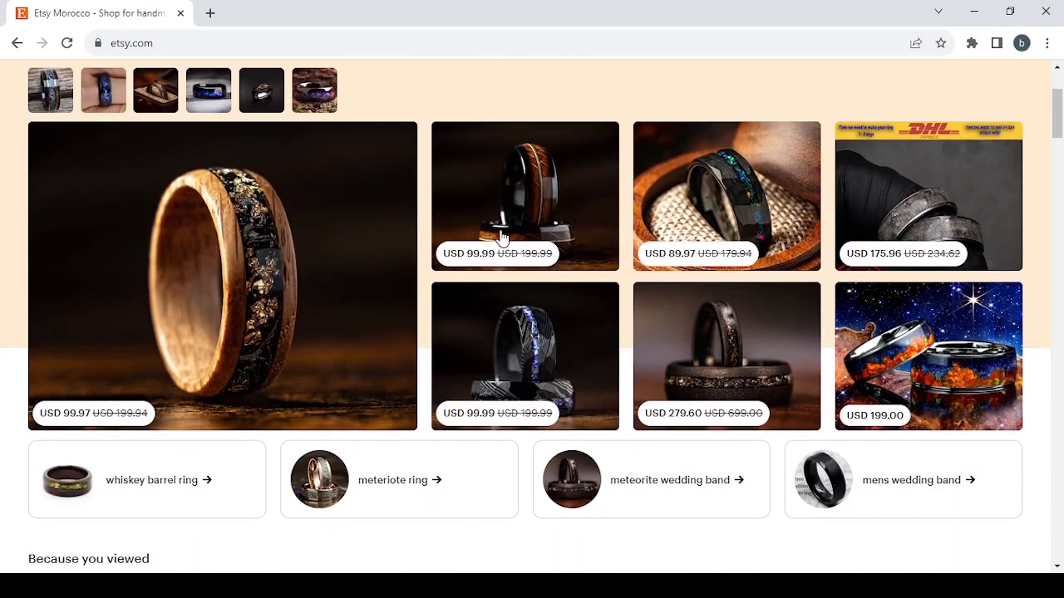
scroll(501, 238, "up", 2)
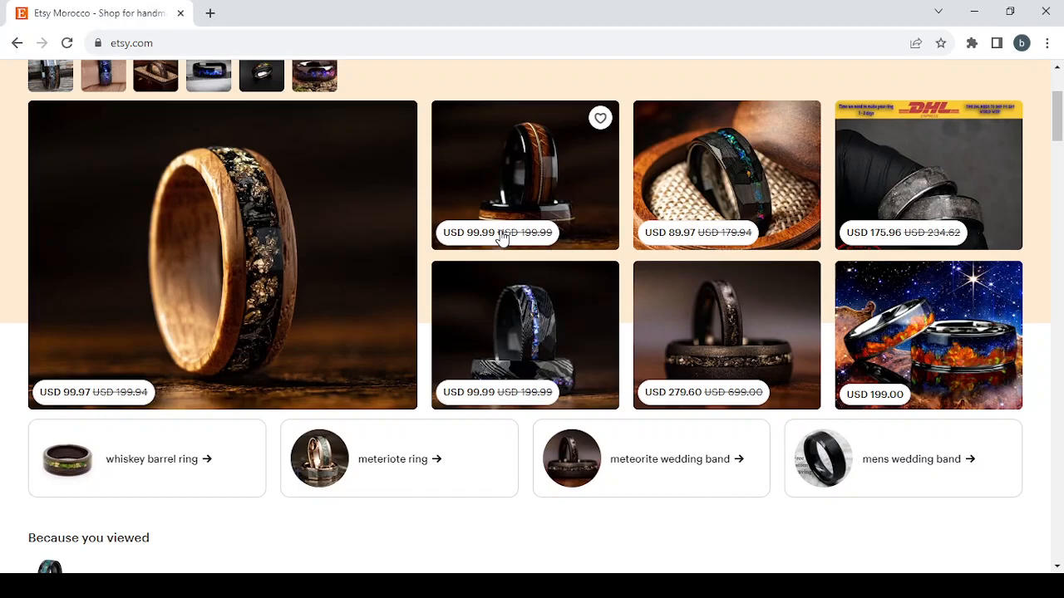
scroll(501, 239, "down", 5)
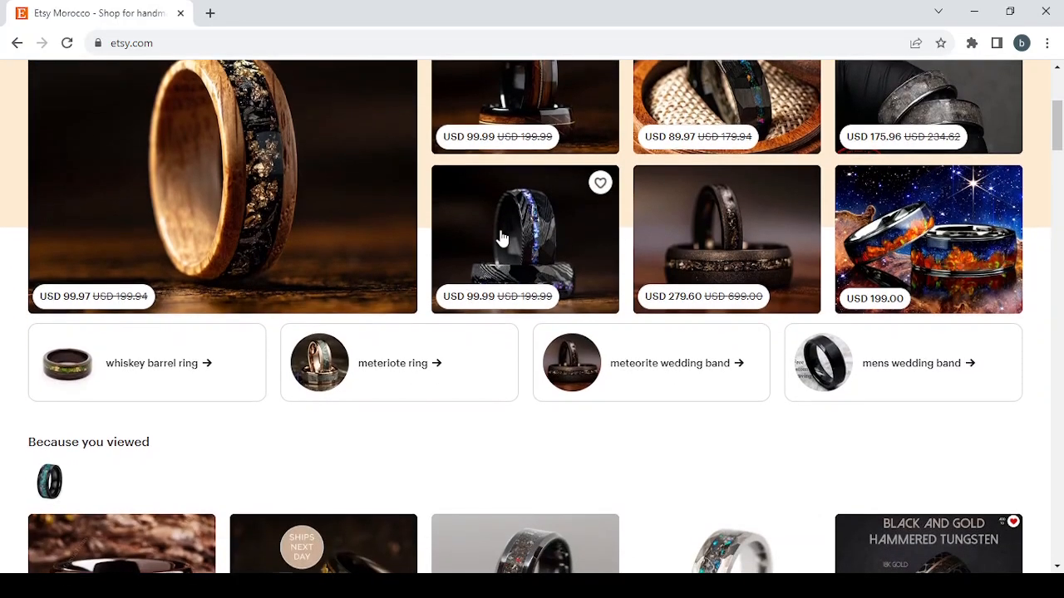
scroll(501, 239, "down", 3)
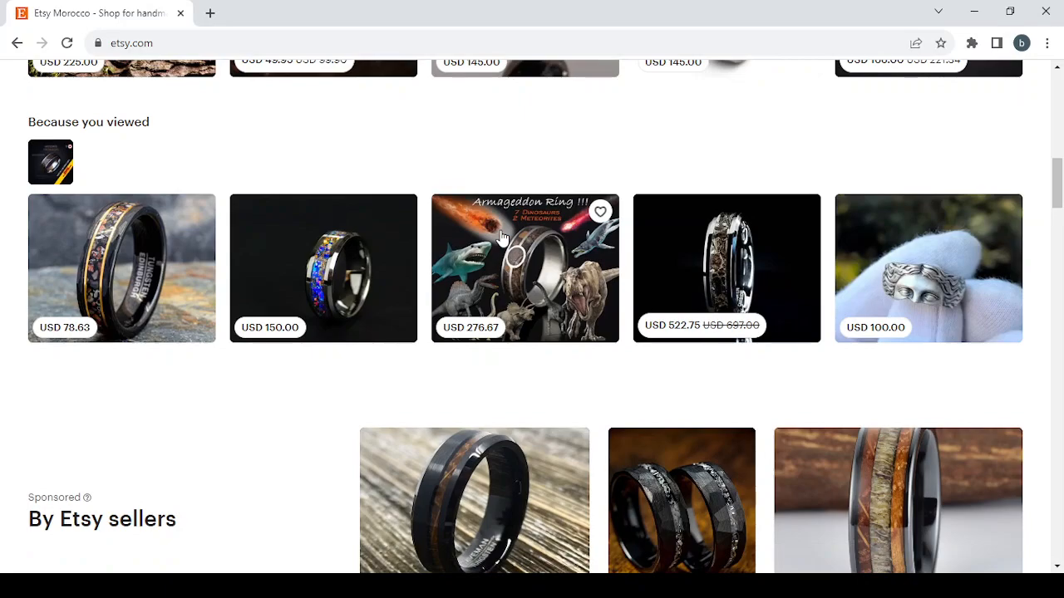
scroll(501, 238, "down", 2)
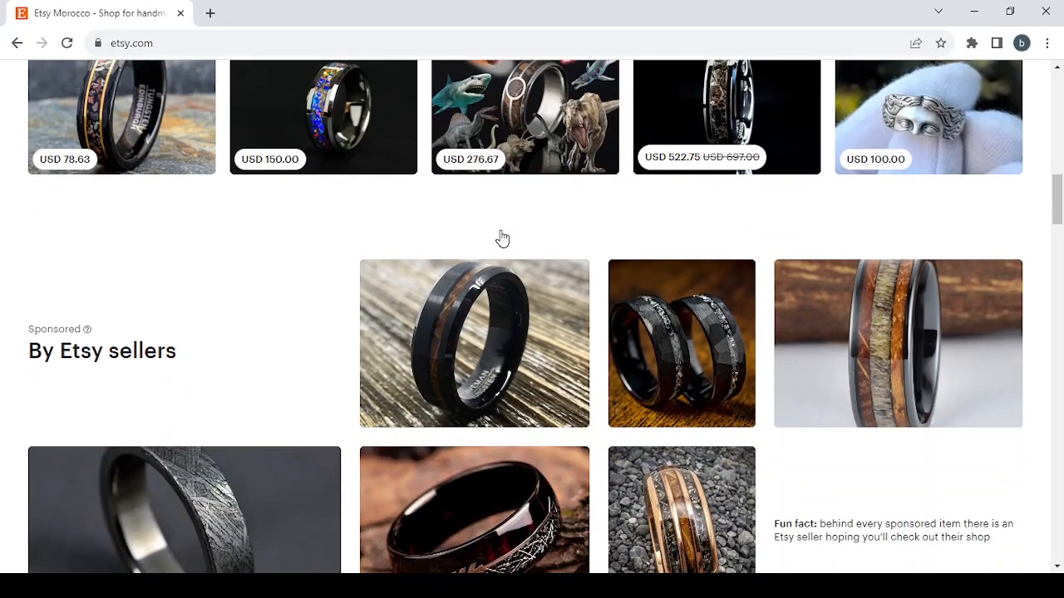
scroll(501, 238, "down", 3)
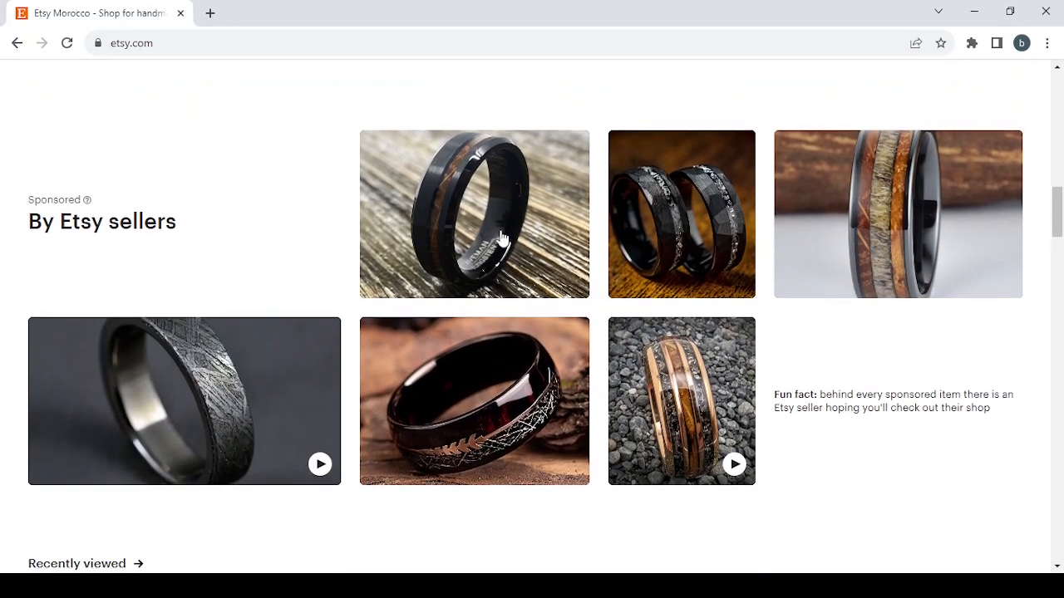
scroll(501, 239, "up", 6)
scroll(501, 239, "up", 10)
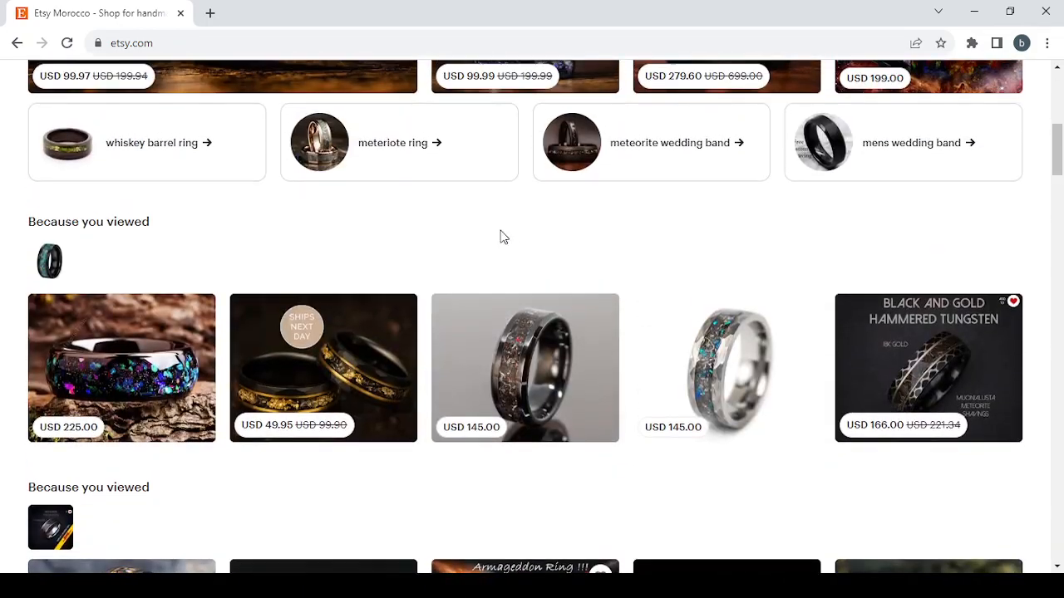
scroll(501, 238, "down", 1)
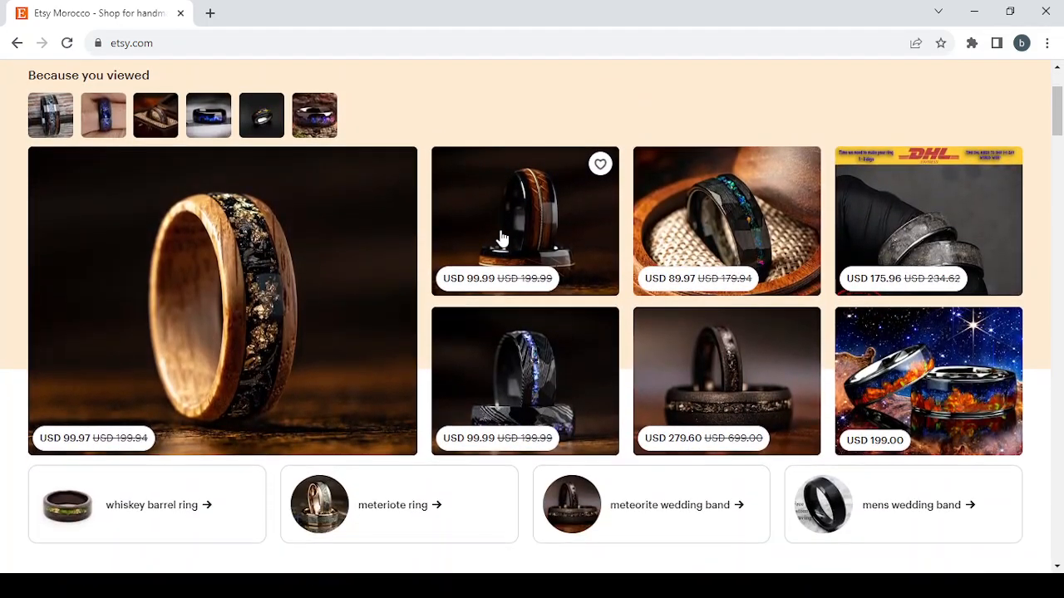
Step: Open the large wood and gold leaf ring listing and look through its first four product photos
left_click(214, 306)
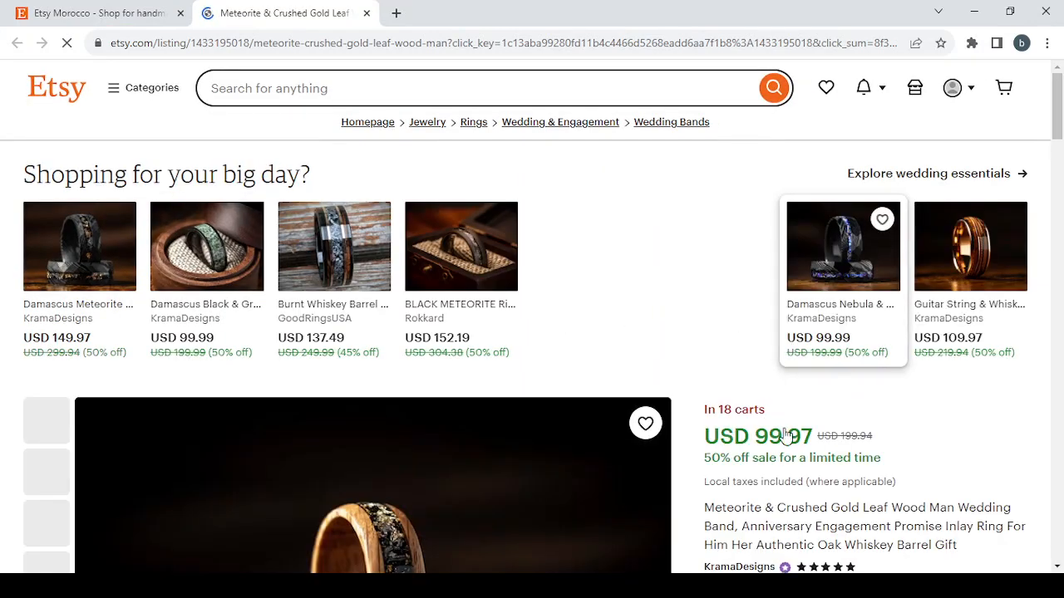
scroll(876, 449, "down", 2)
scroll(877, 448, "down", 2)
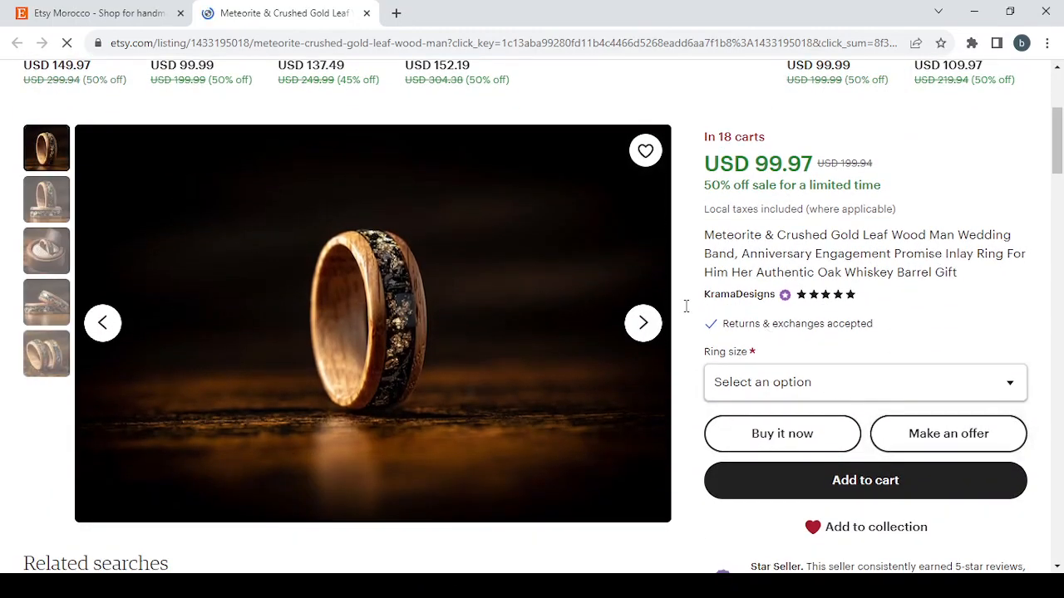
left_click(643, 323)
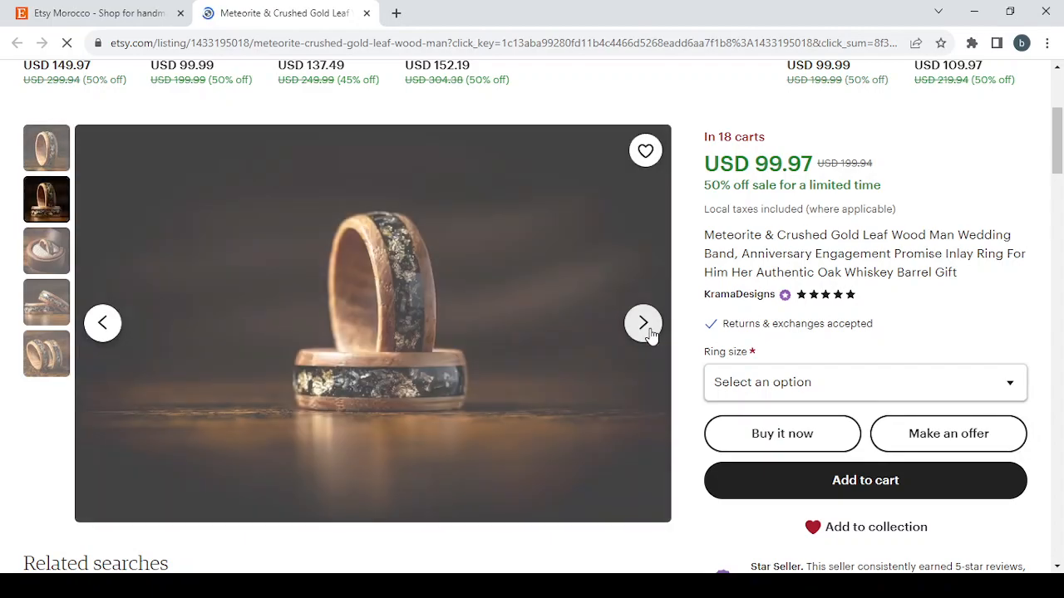
left_click(643, 323)
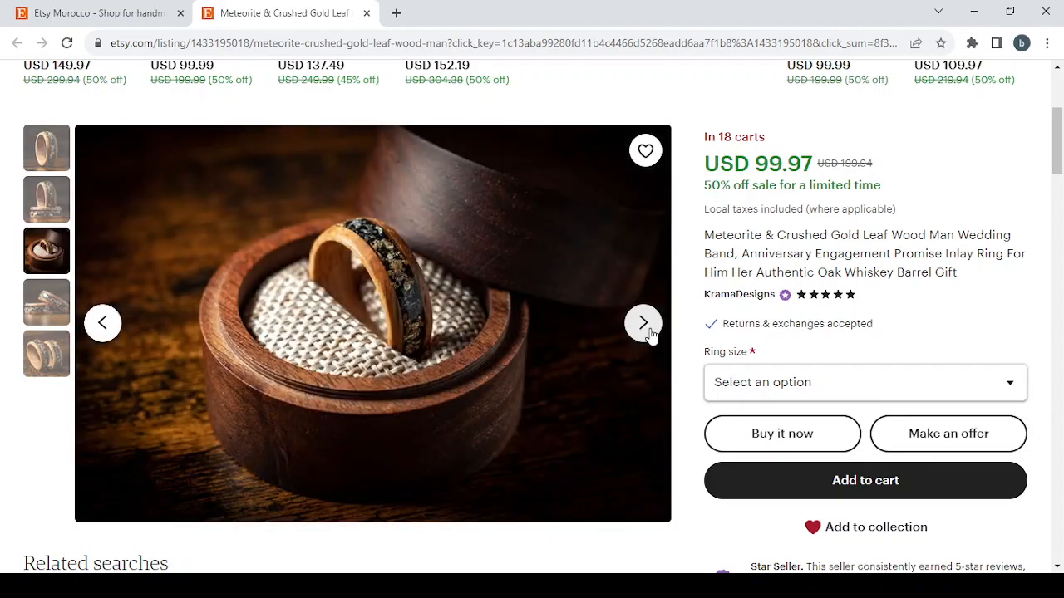
left_click(648, 328)
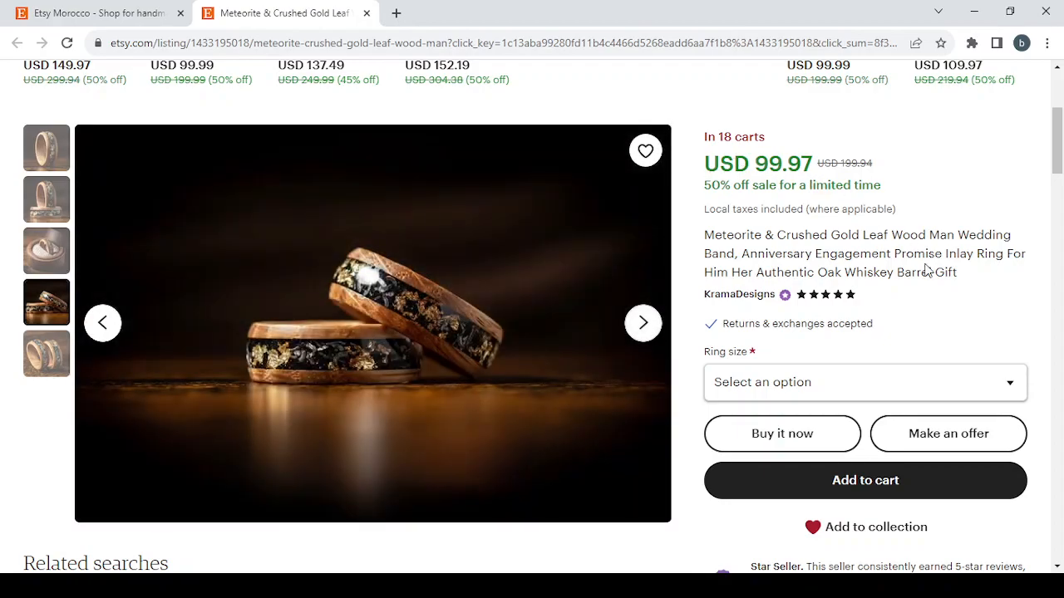
Step: Examine the listing's item details, full description and shipping and return policies, and close the listing
scroll(926, 270, "down", 2)
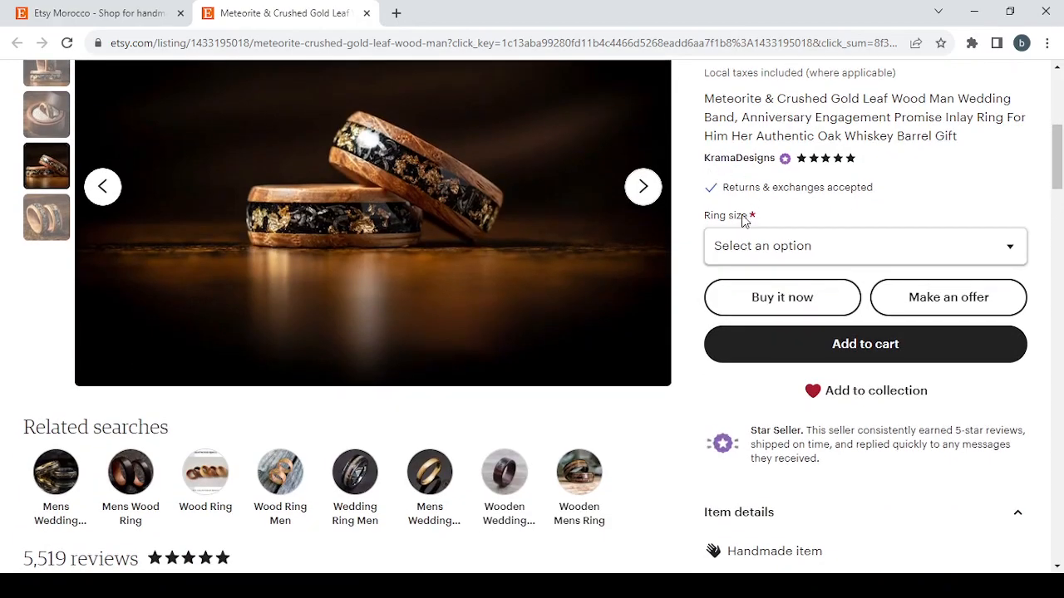
scroll(744, 220, "down", 2)
scroll(806, 394, "down", 2)
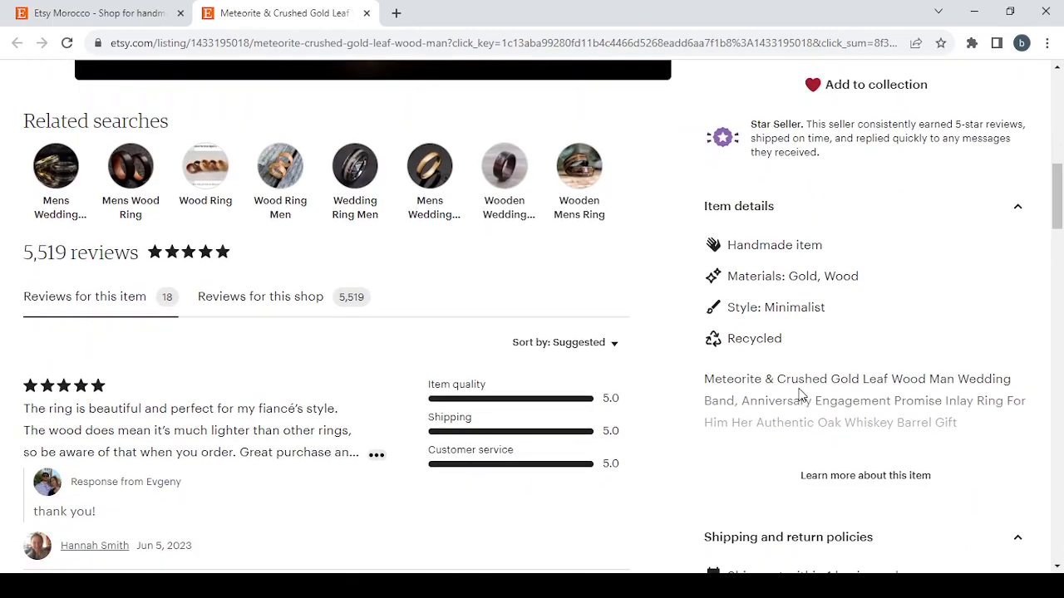
scroll(840, 327, "down", 1)
left_click(855, 388)
scroll(855, 386, "down", 7)
scroll(855, 387, "down", 15)
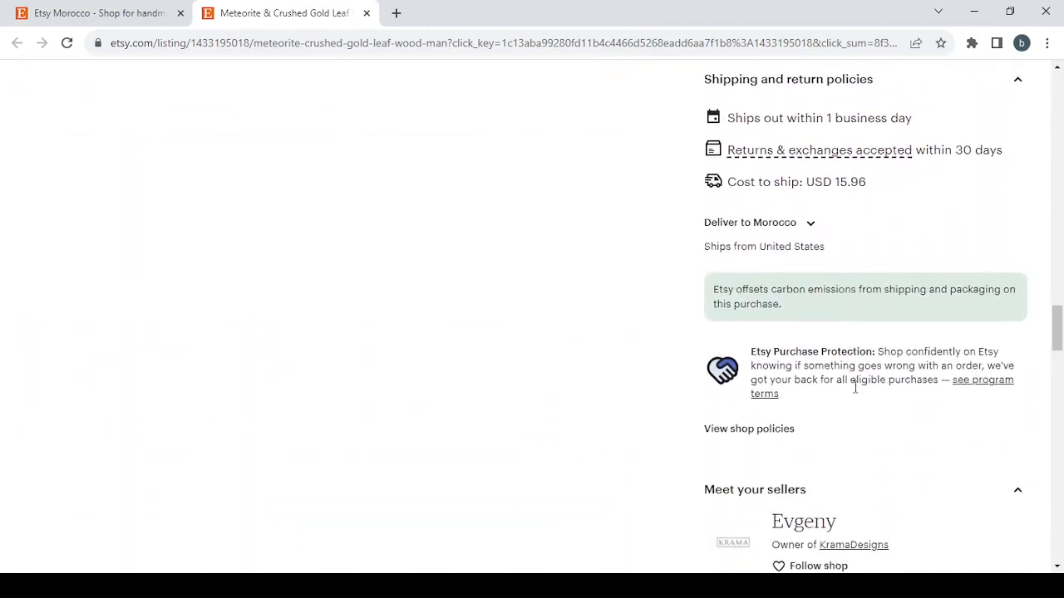
scroll(855, 389, "up", 2)
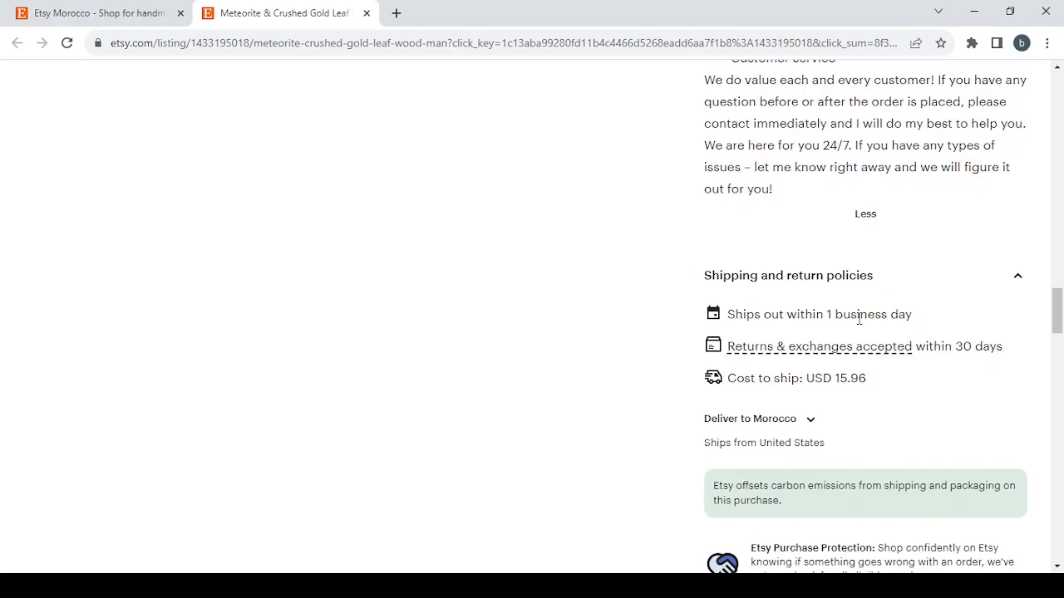
scroll(721, 231, "up", 20)
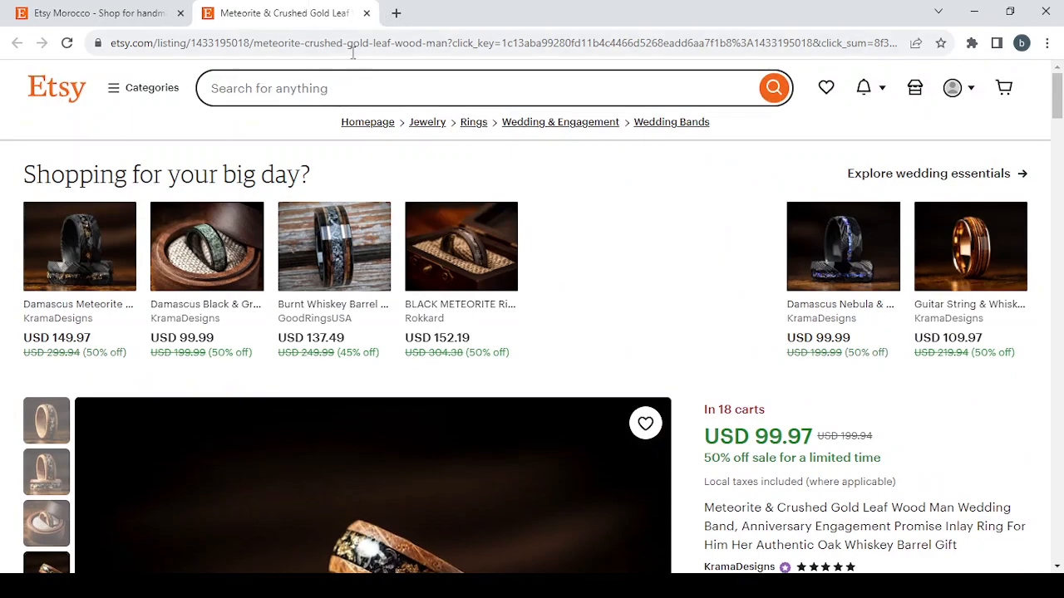
left_click(366, 13)
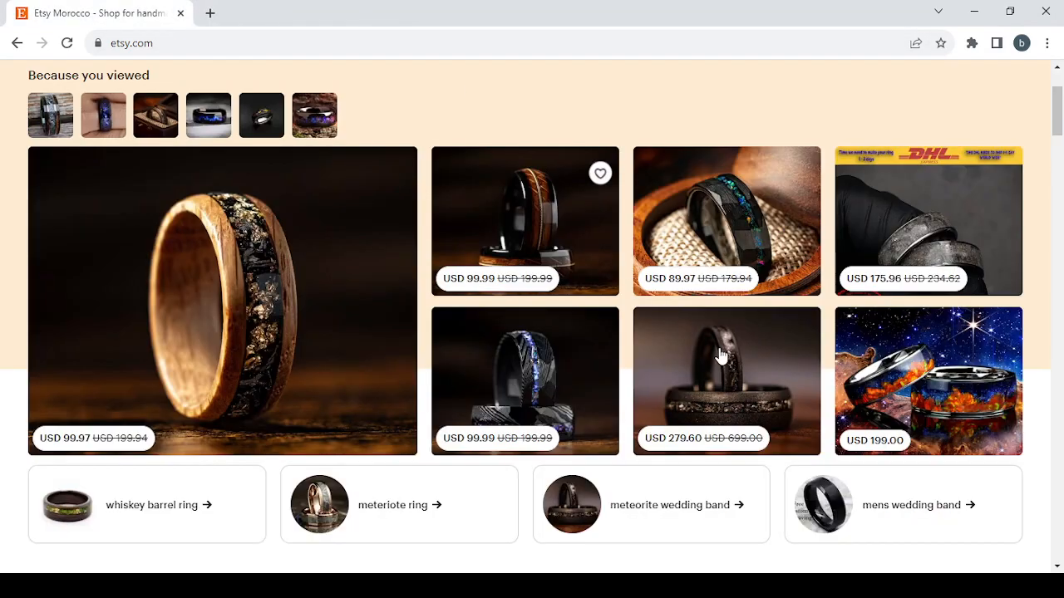
Step: Open the shop setup from the home page and go back to its Shop preferences stage
scroll(721, 356, "up", 2)
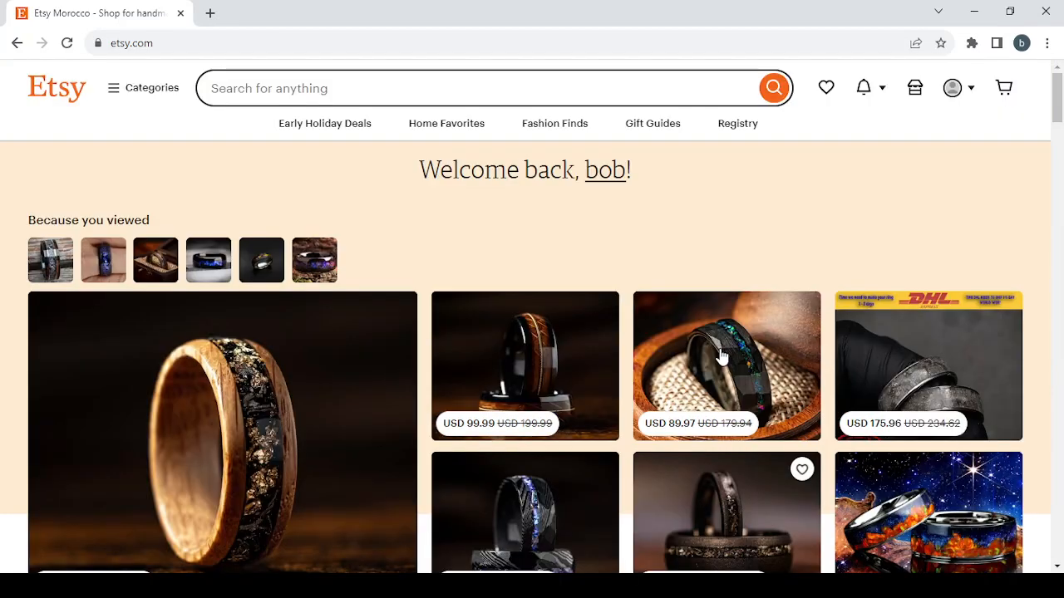
left_click(914, 89)
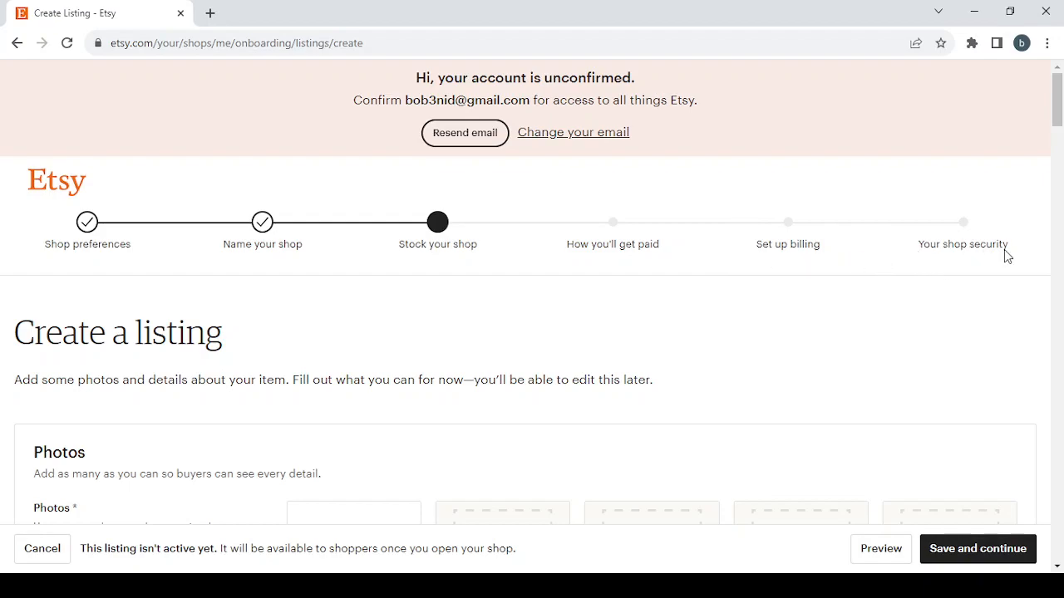
left_click(89, 229)
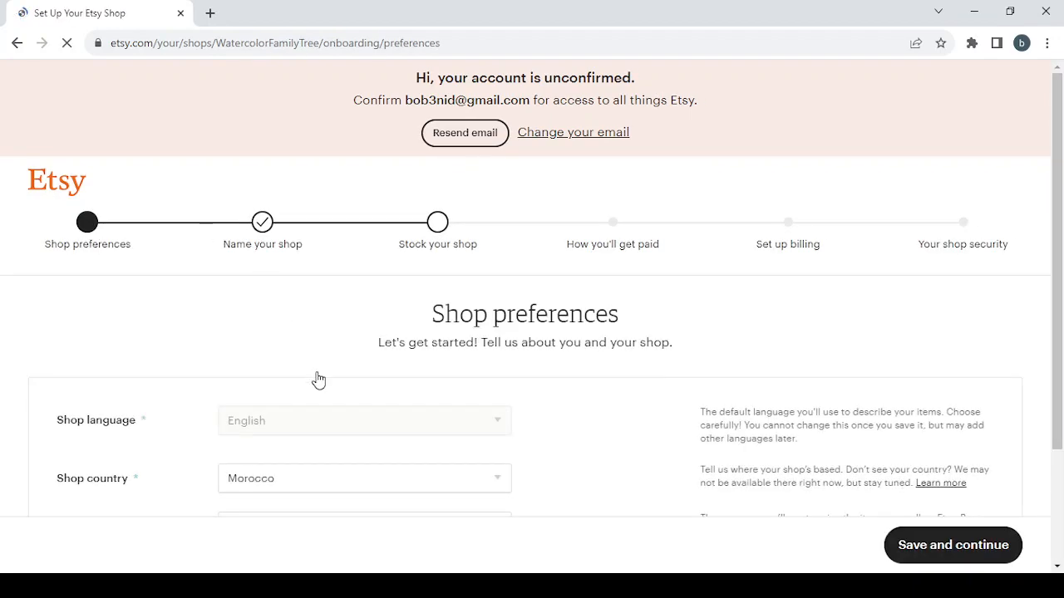
Step: Set the shop currency to United States Dollar and save the shop preferences
scroll(318, 379, "down", 3)
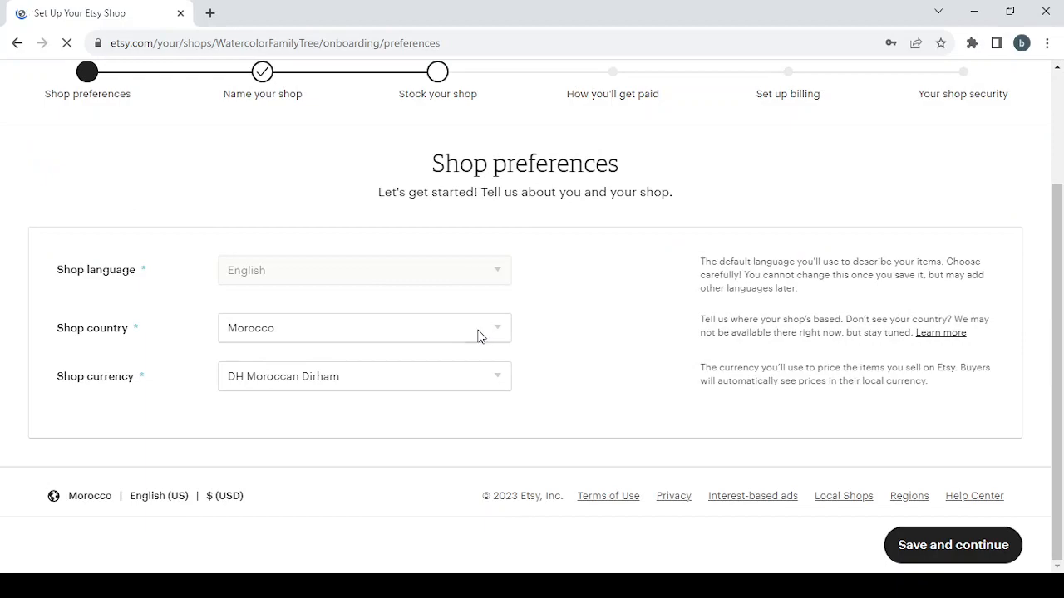
left_click(360, 378)
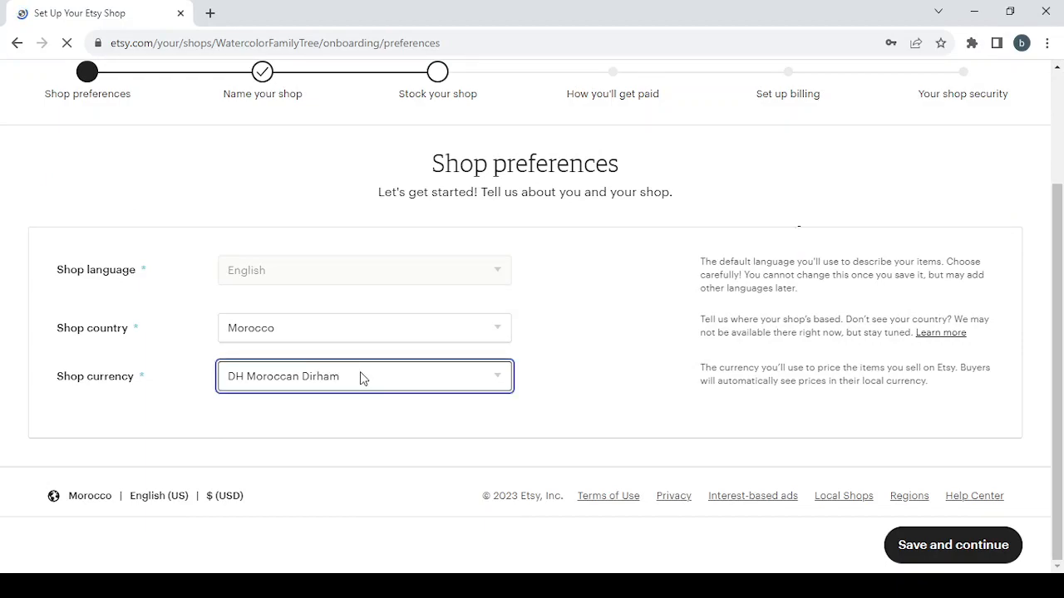
left_click(382, 106)
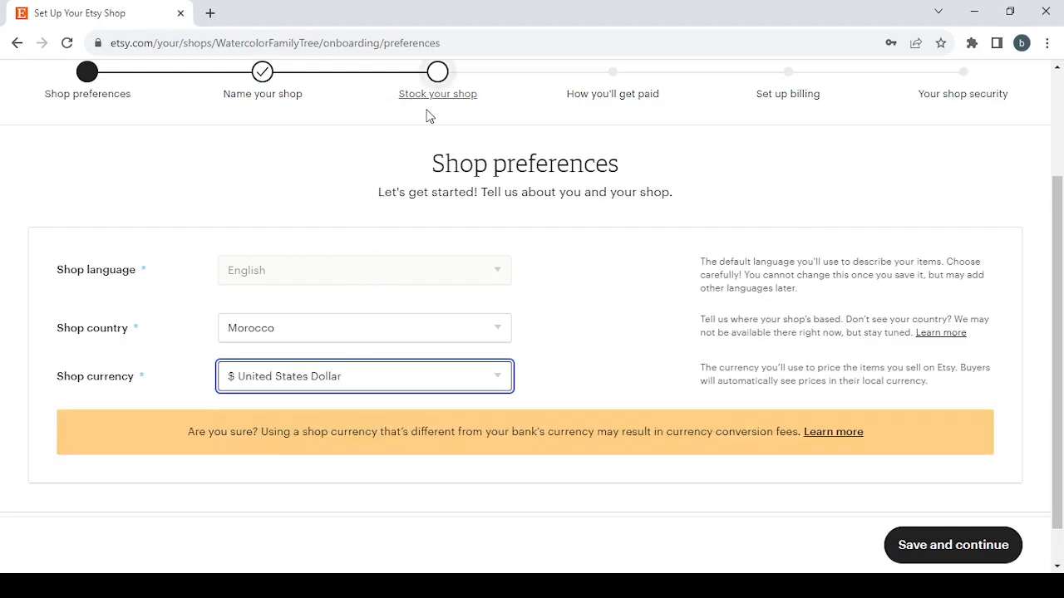
left_click(972, 551)
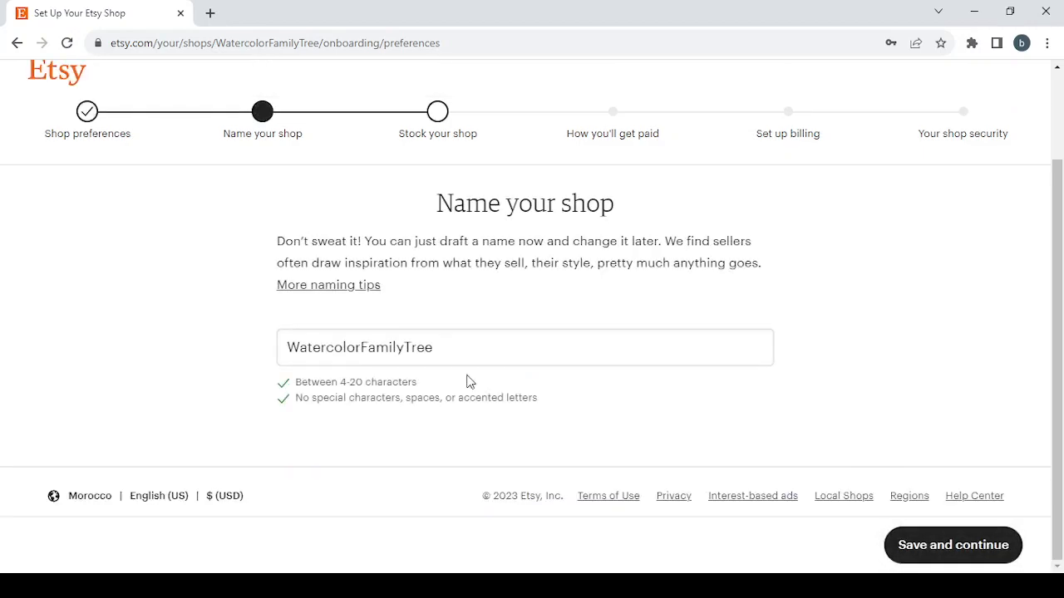
Step: Replace the shop name with ArtCollectibles, without spaces or special characters
left_click_drag(459, 351, 233, 345)
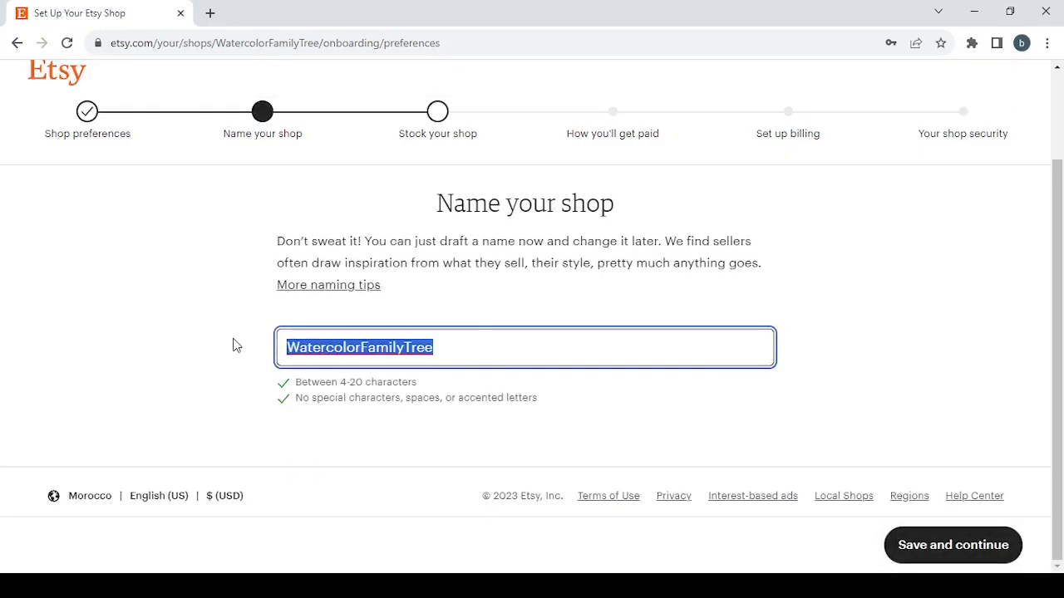
type("Art & Collectibles")
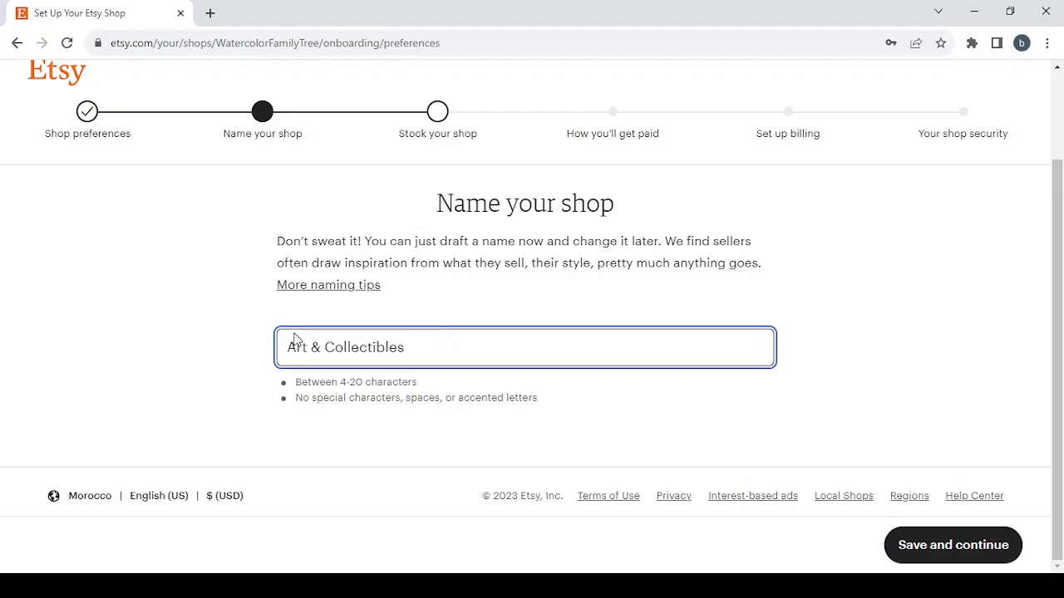
key("BackSpace")
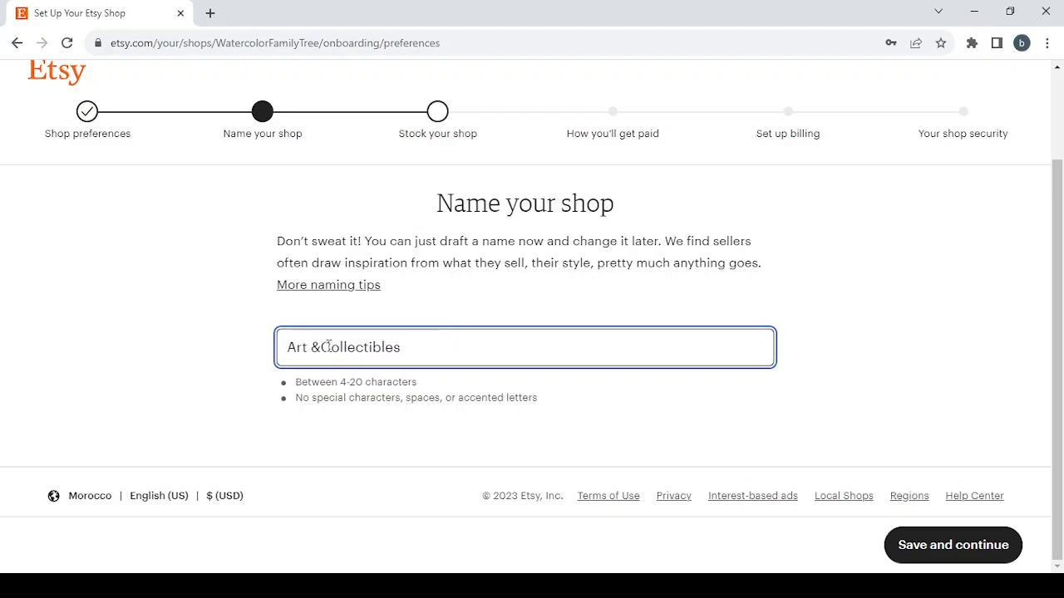
left_click(310, 347)
key("BackSpace")
key("BackSpace")
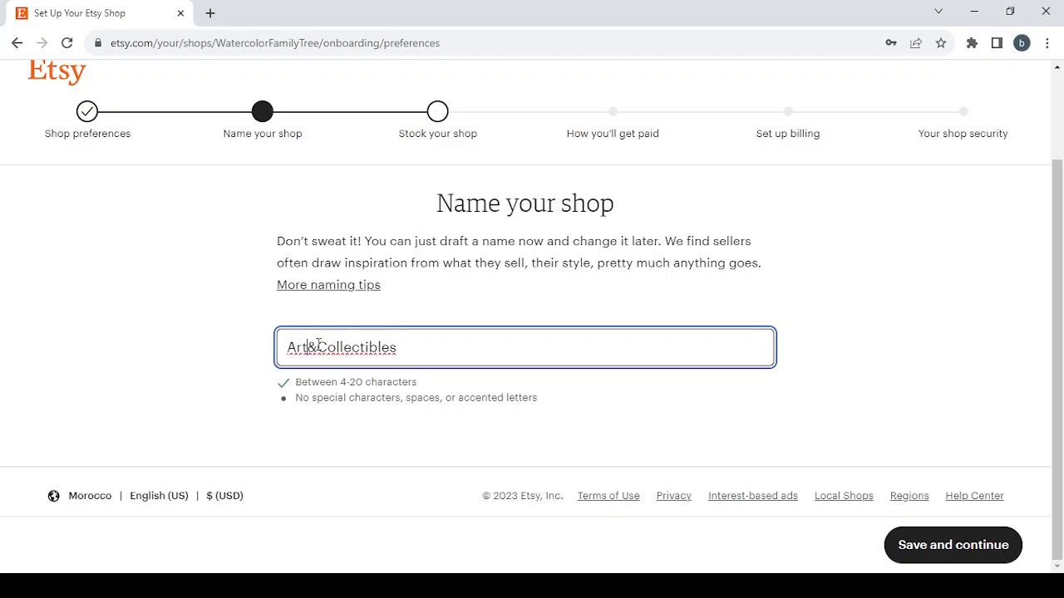
key("BackSpace")
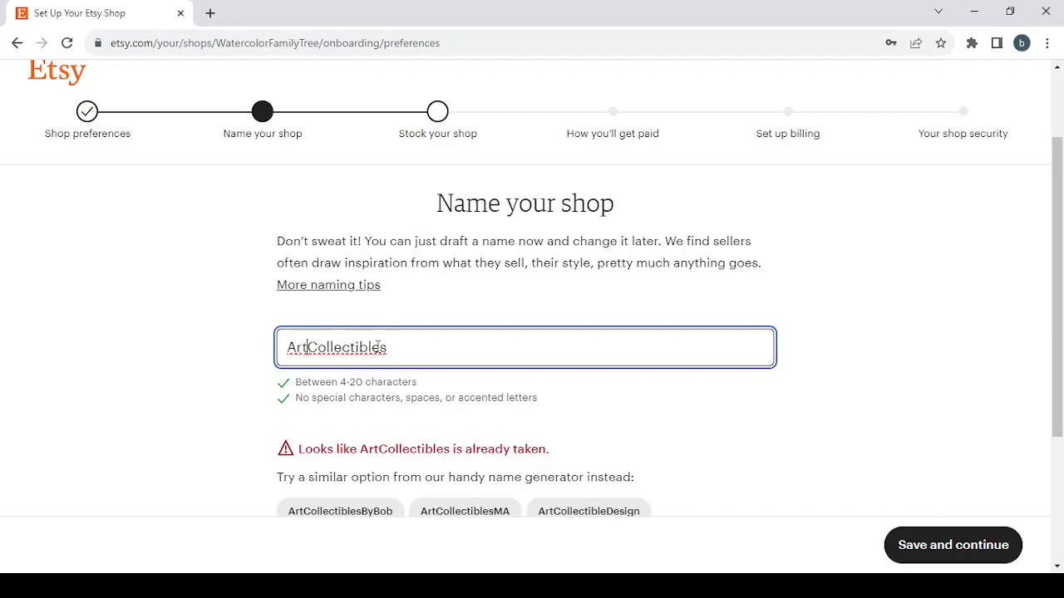
Step: Change the shop name to ArtAndCollectibles and look over the suggested alternative names
type("and")
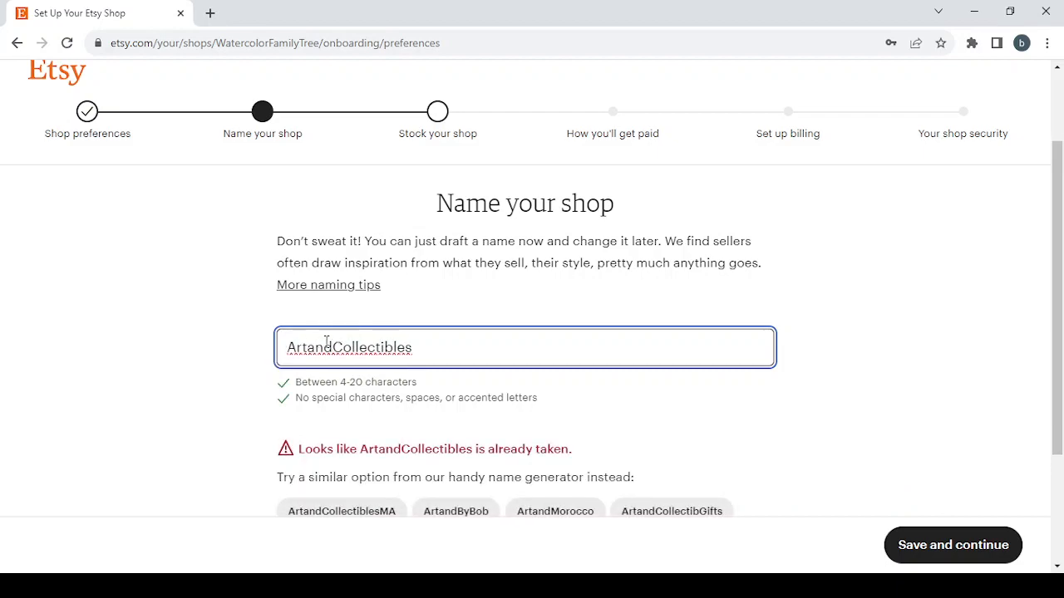
left_click(315, 348)
key("BackSpace")
type("A")
key("BackSpace")
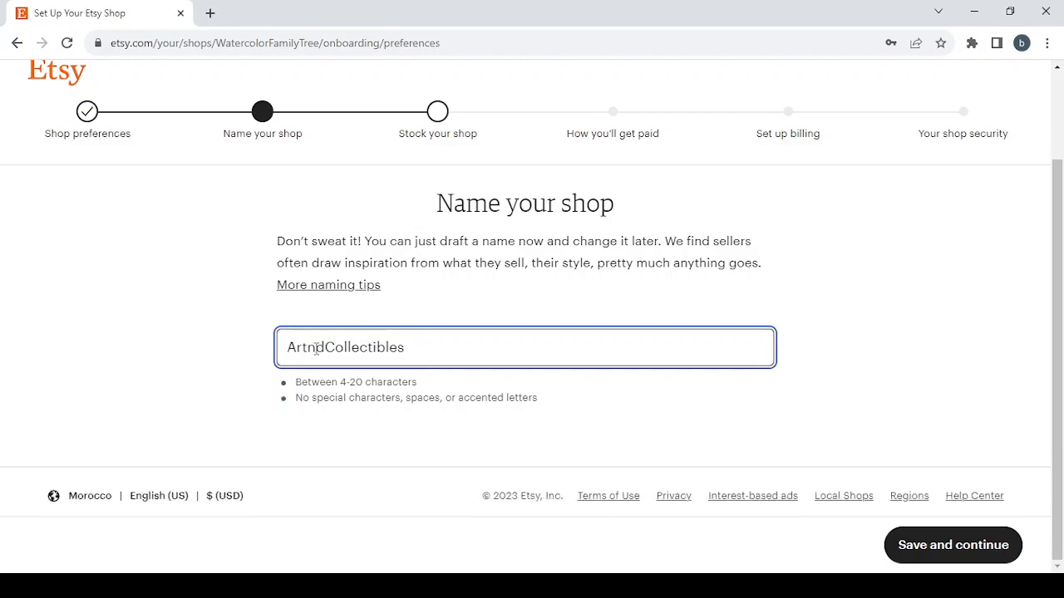
type("A")
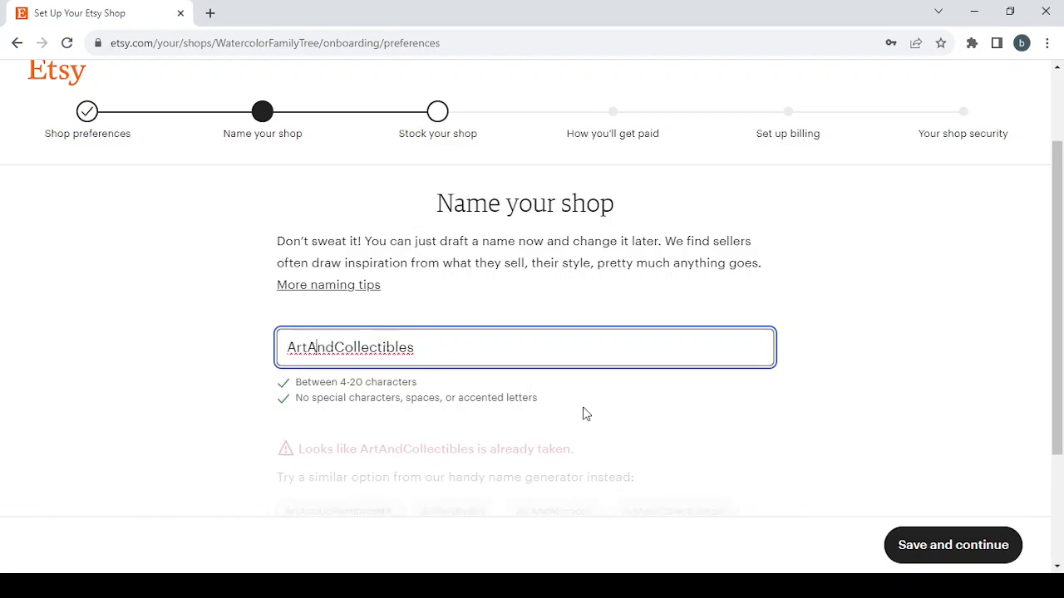
scroll(584, 416, "down", 1)
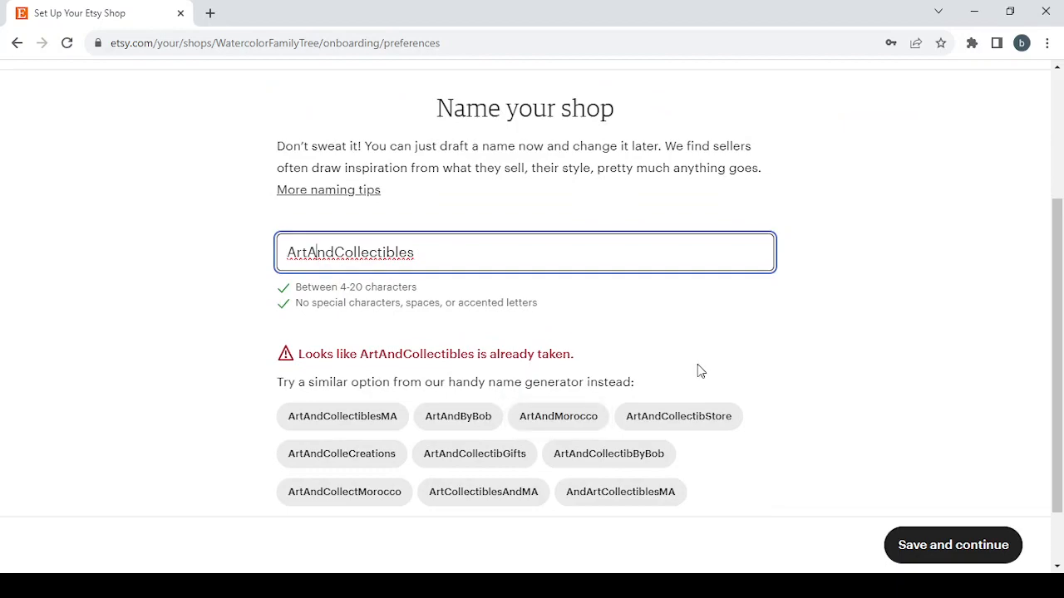
Step: Change the shop name to ArtAndCollectibles2 and save it to continue to the stocking stage
scroll(698, 365, "down", 1)
scroll(697, 369, "down", 1)
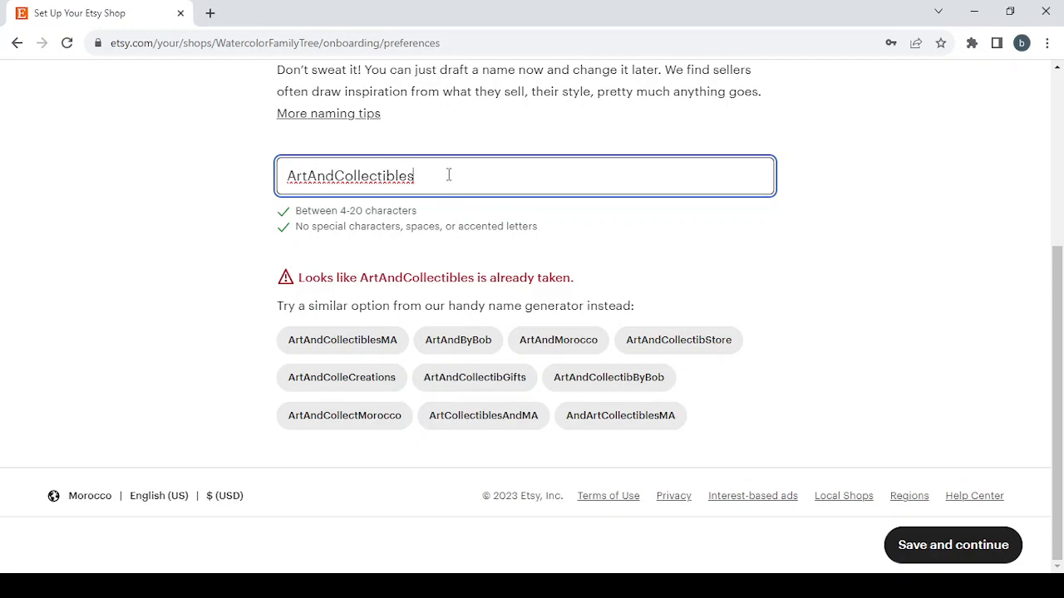
type("1")
key("BackSpace")
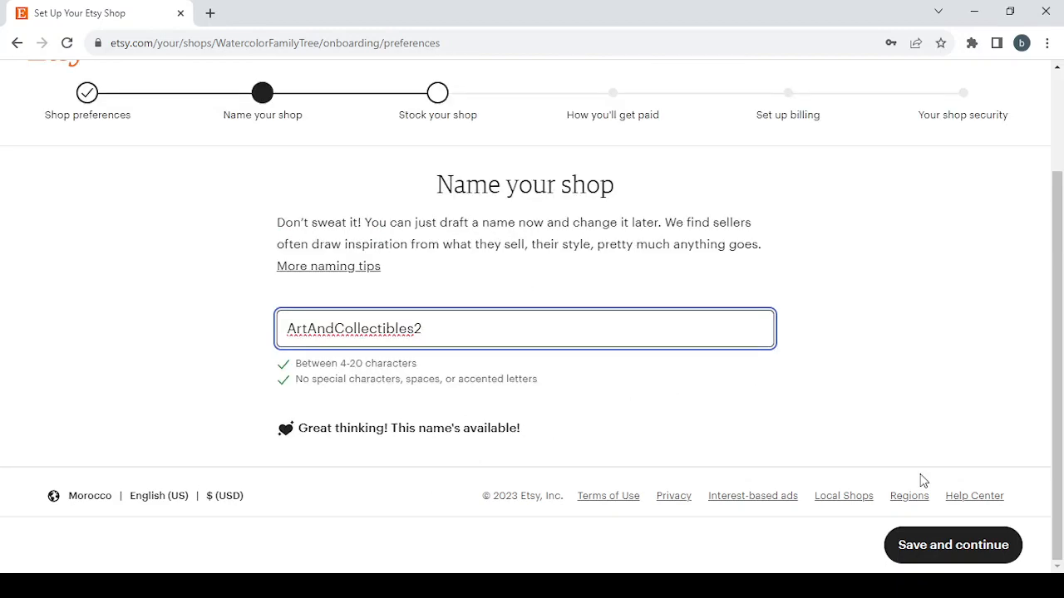
left_click(932, 555)
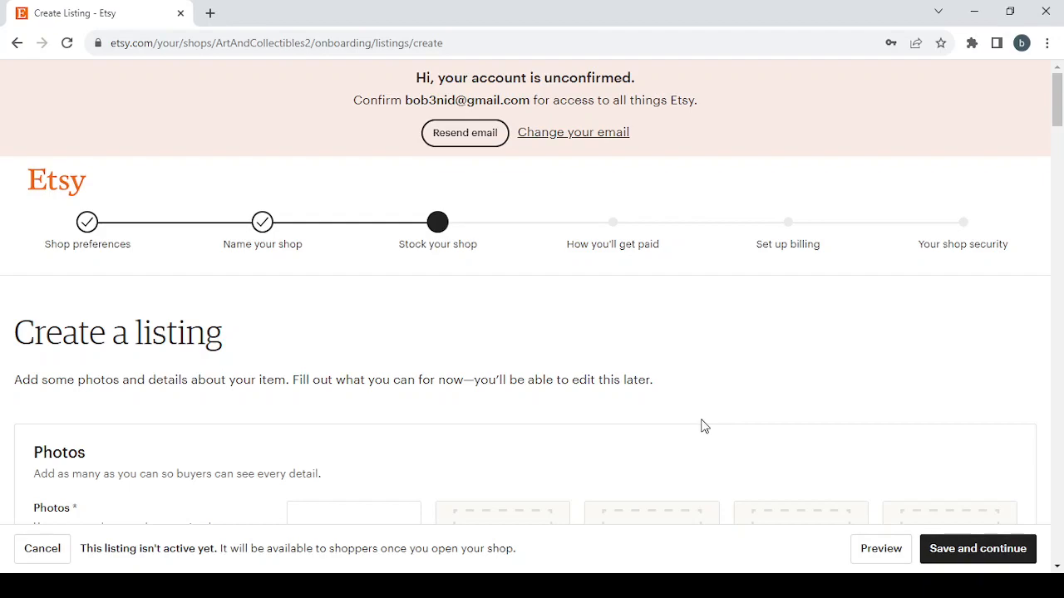
Step: Try to save the empty listing and examine the required fields under Photos, Inventory, Listing details and Shipping
left_click(987, 564)
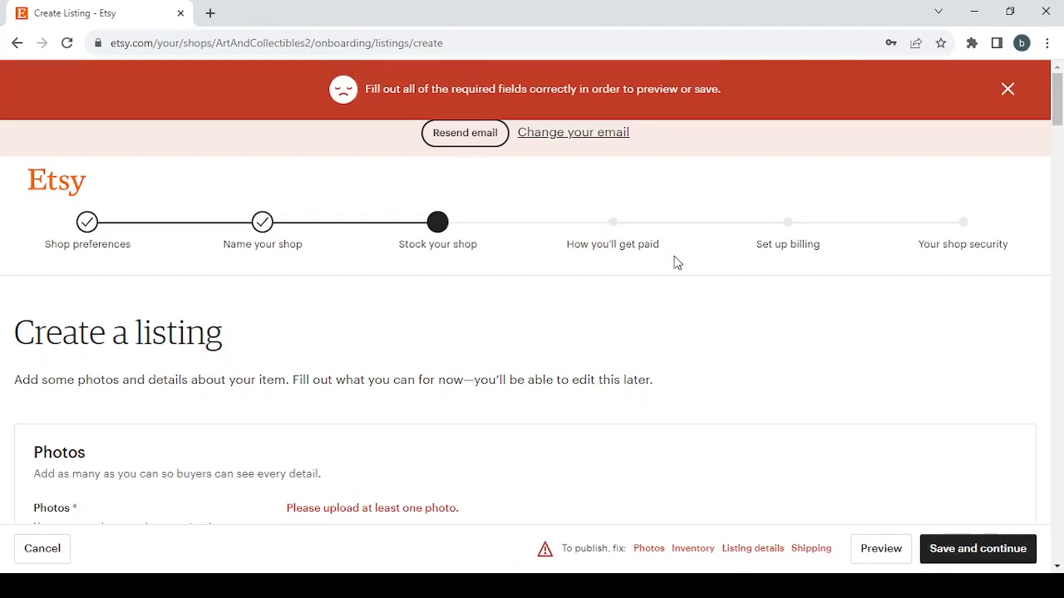
left_click(649, 548)
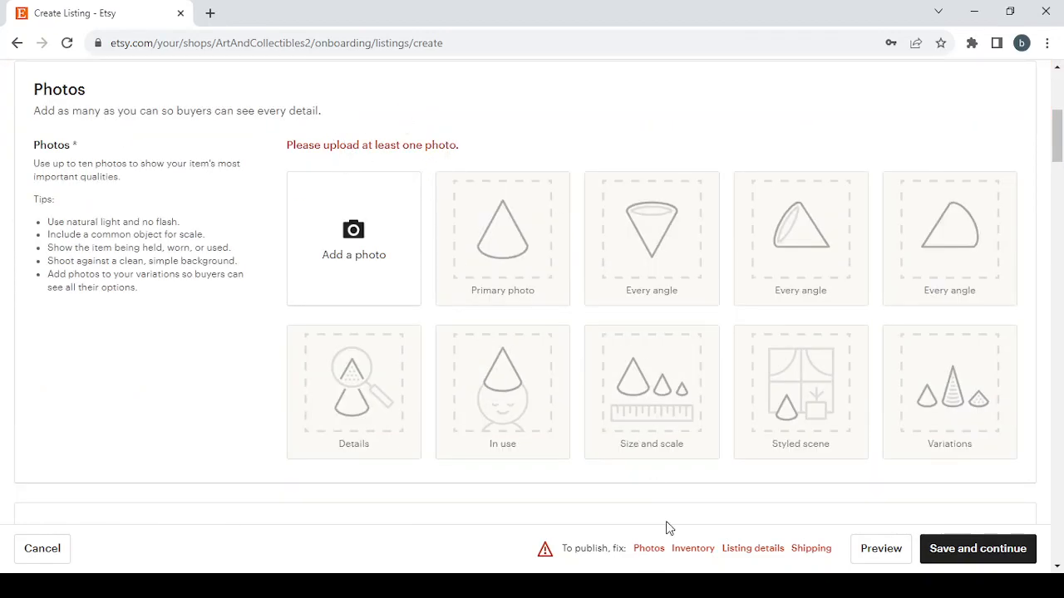
left_click(693, 550)
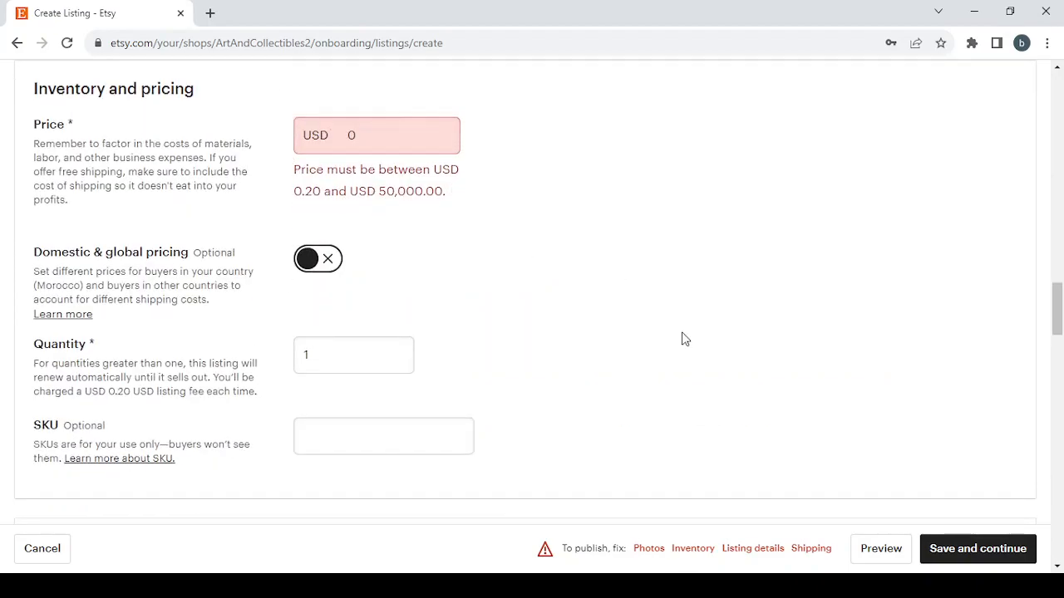
left_click(752, 550)
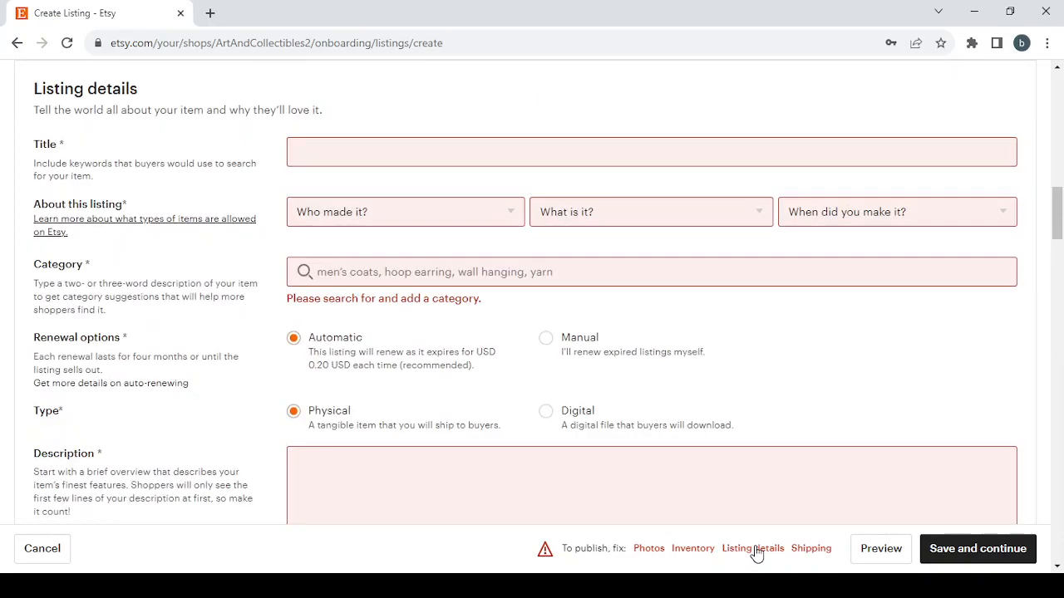
left_click(753, 551)
left_click(812, 550)
scroll(540, 396, "down", 4)
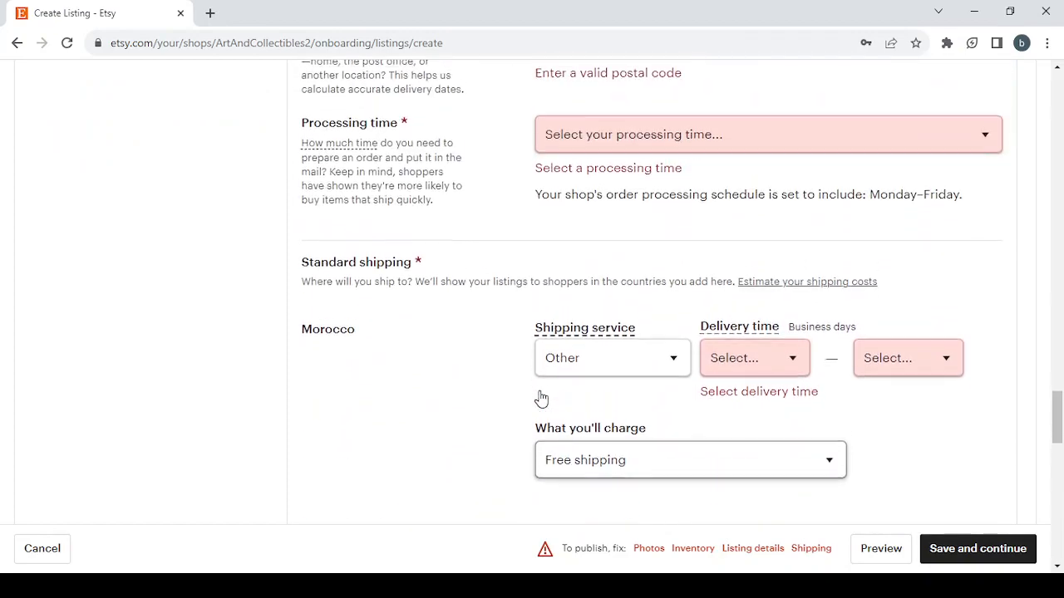
scroll(549, 441, "up", 1)
left_click(647, 548)
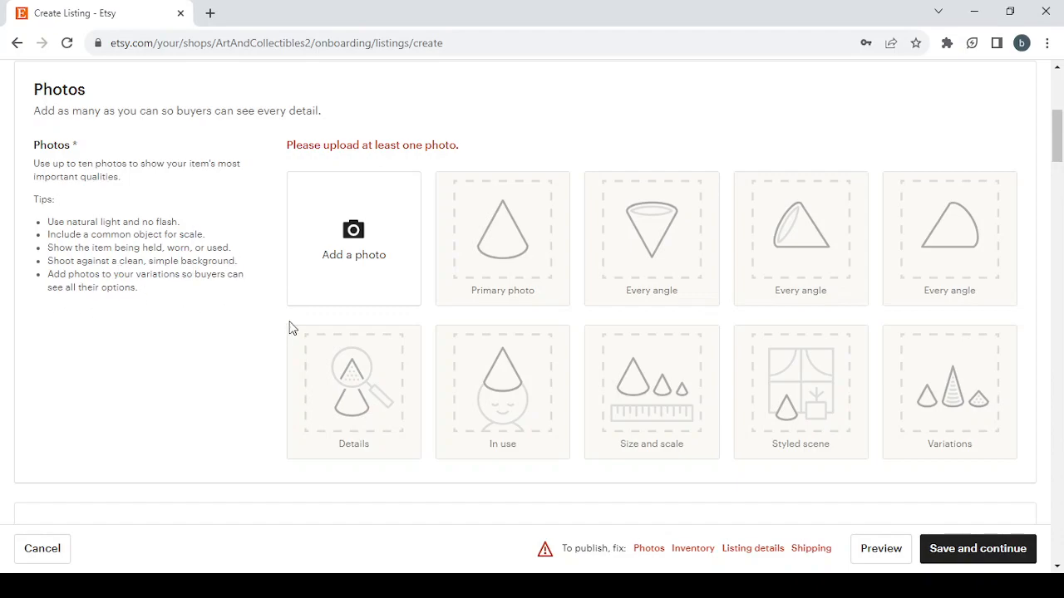
Step: Enter Art & Collectibles as the listing title in the listing details
scroll(292, 326, "down", 3)
scroll(291, 326, "down", 3)
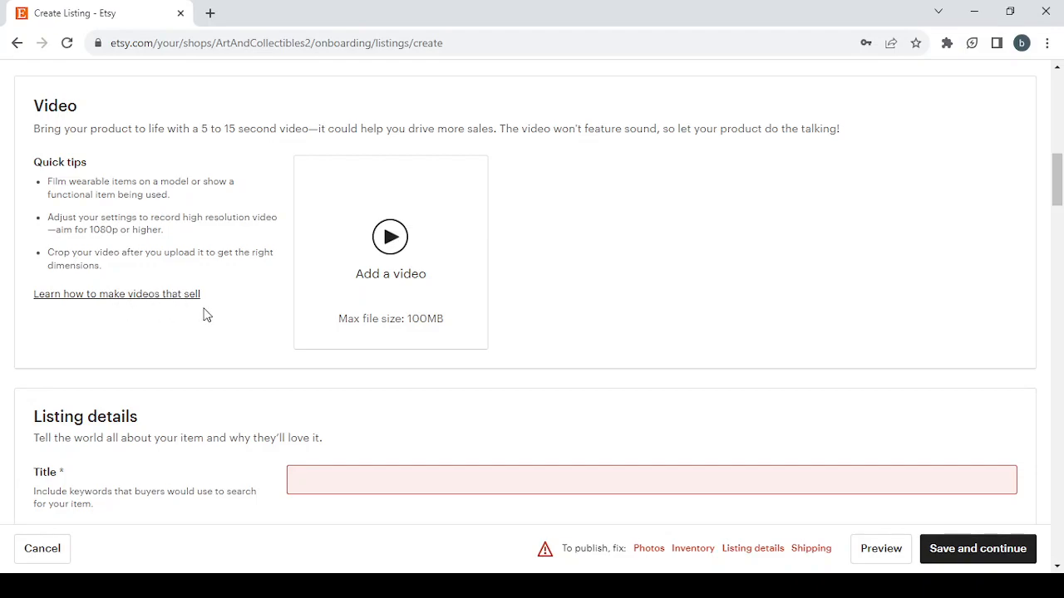
scroll(330, 331, "down", 3)
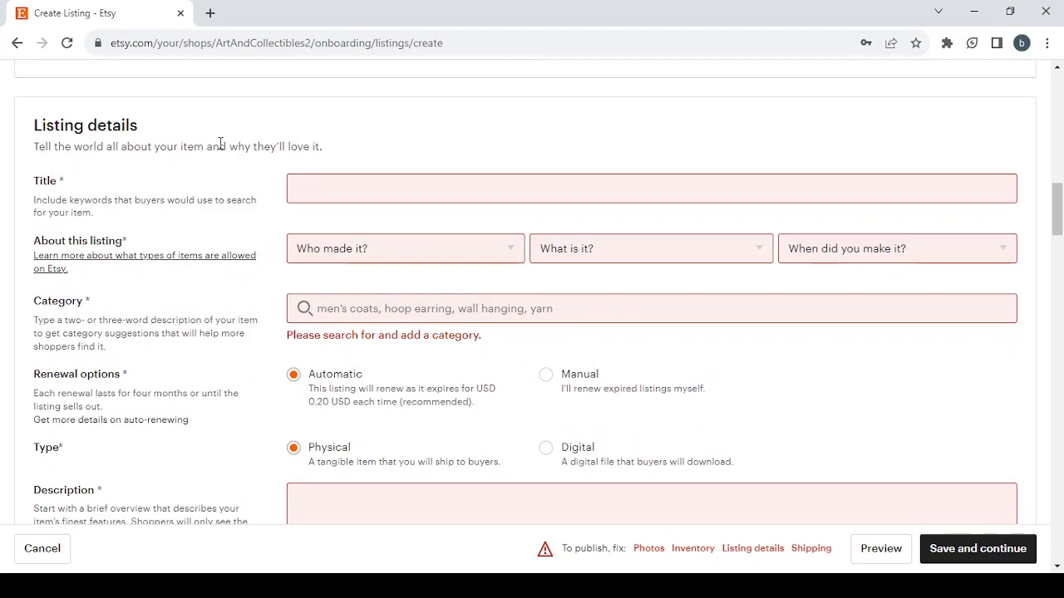
left_click(343, 192)
type("Art & Collectibles")
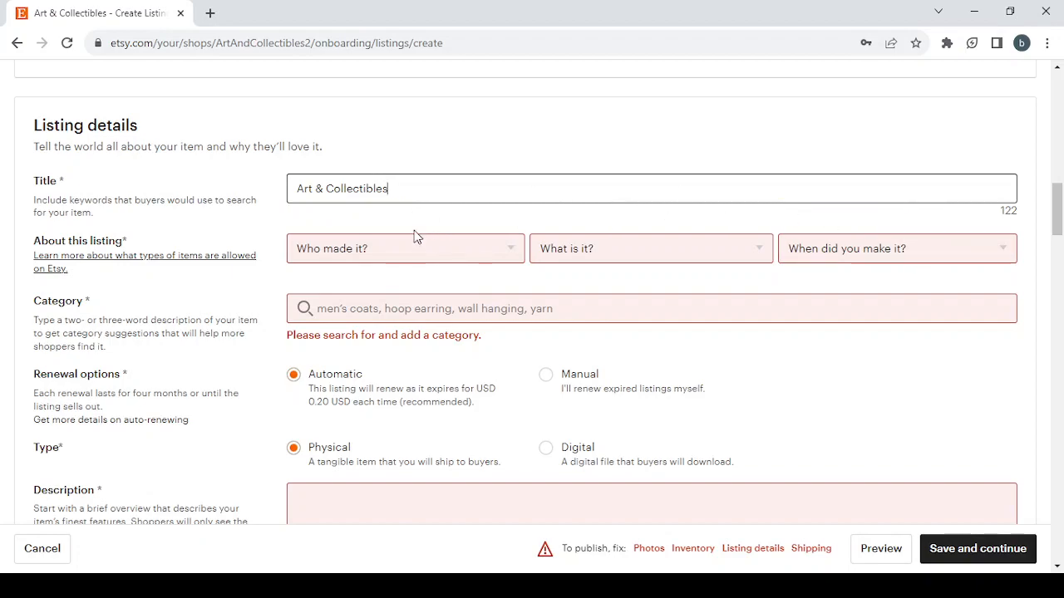
Step: Describe the listing as made by "I did", being "A finished product", and made in 2020 - 2023
left_click(458, 262)
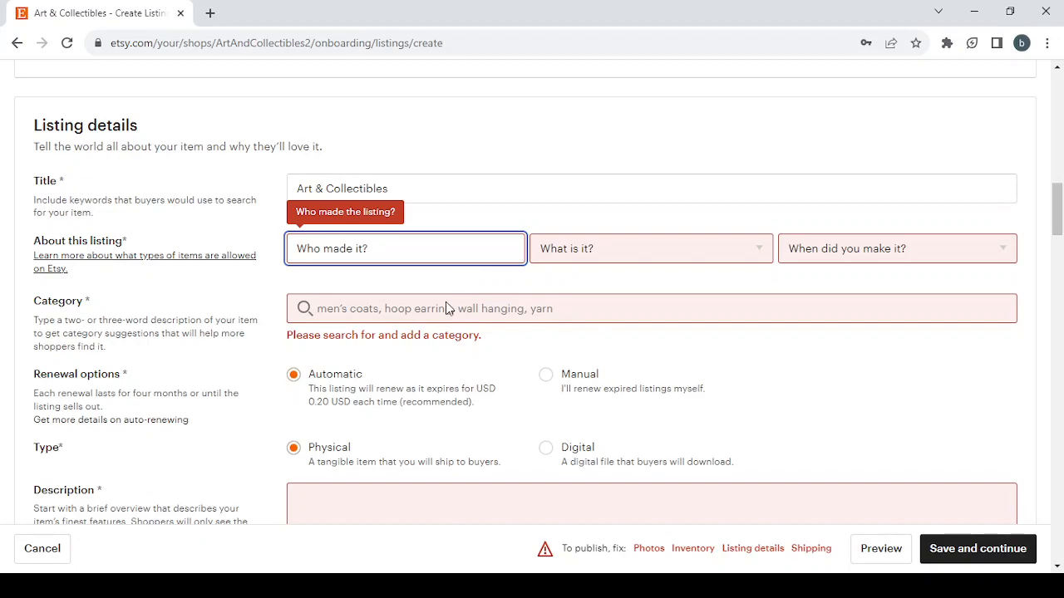
key("Down")
left_click(676, 261)
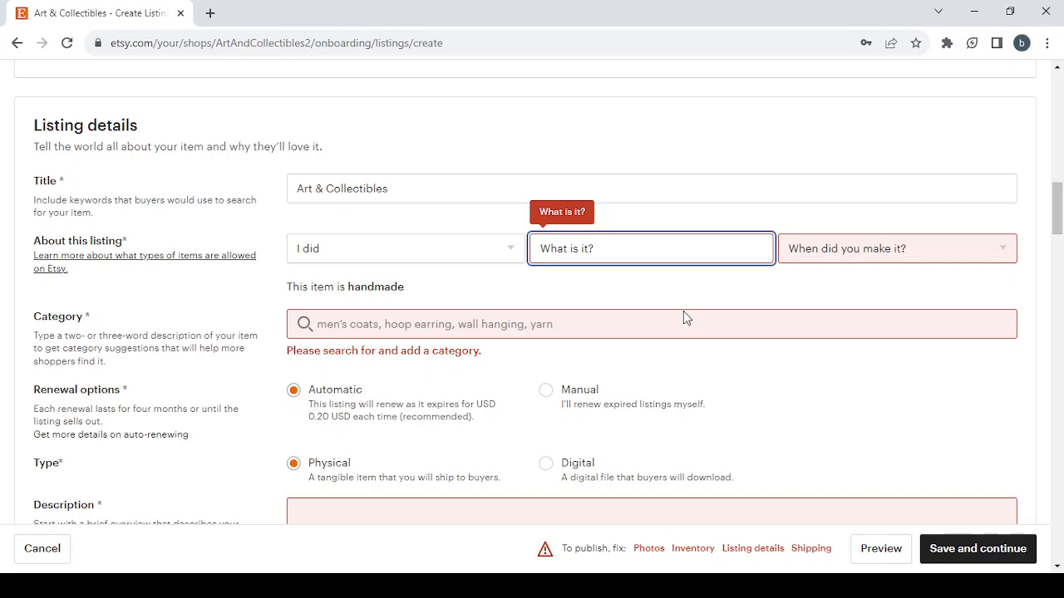
key("Down")
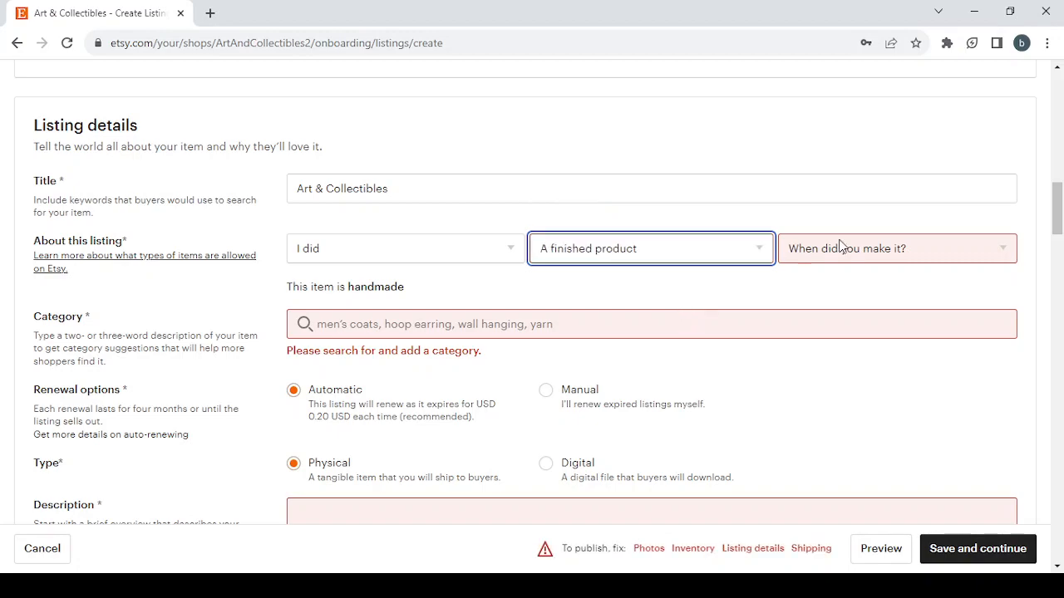
left_click(809, 248)
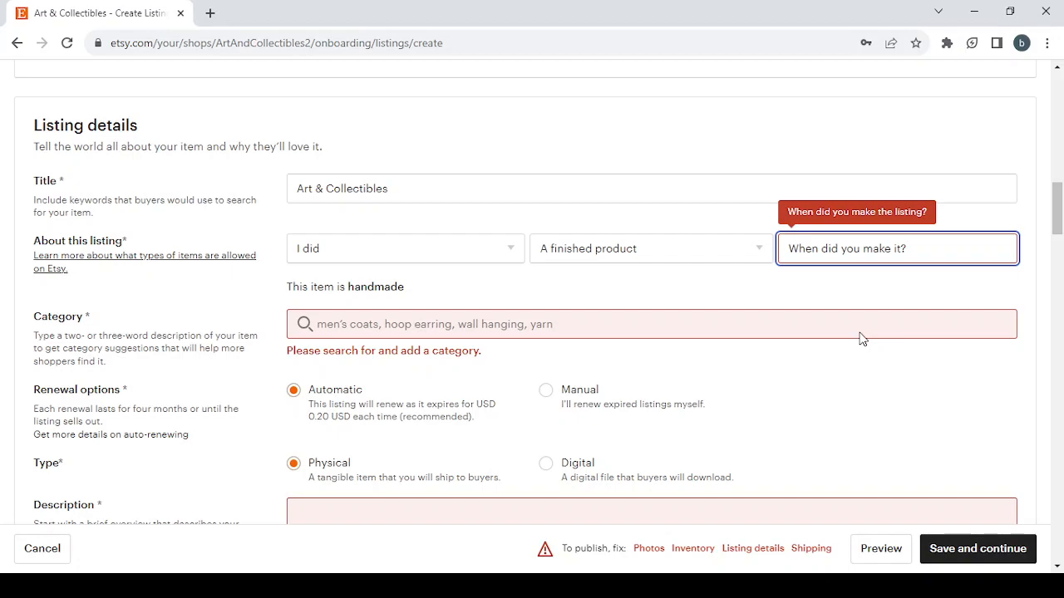
left_click(875, 327)
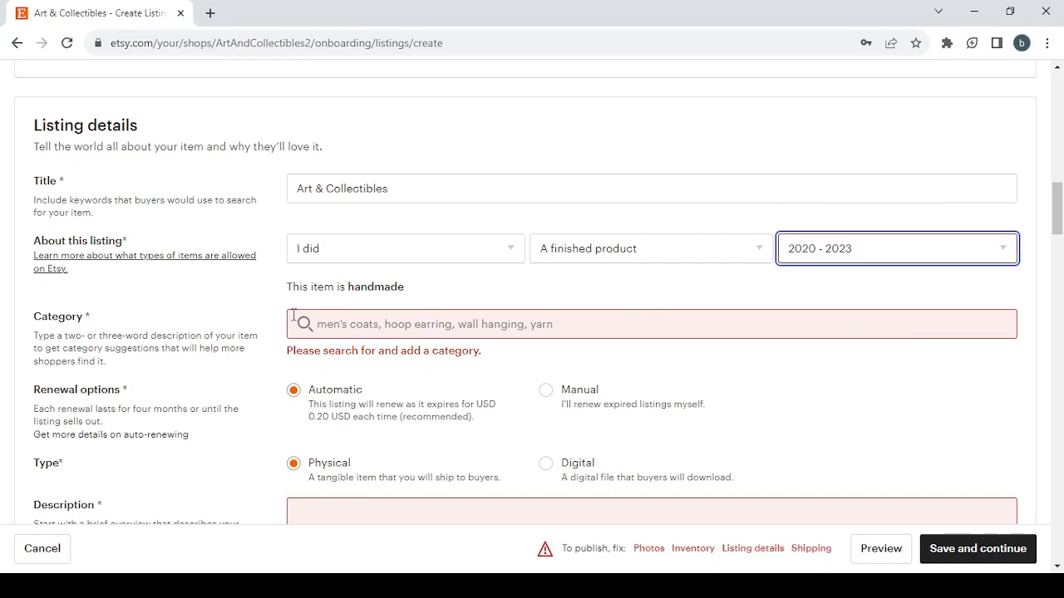
Step: Search the listing categories for Art & Collectibles and choose the Wall Decor category
left_click(351, 336)
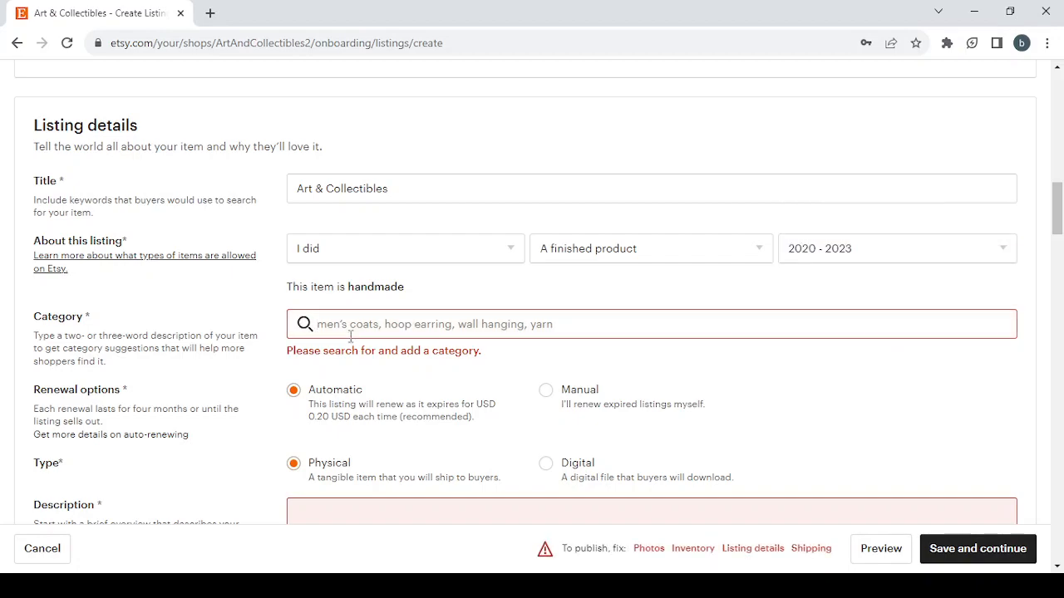
type("Art & Collectibles")
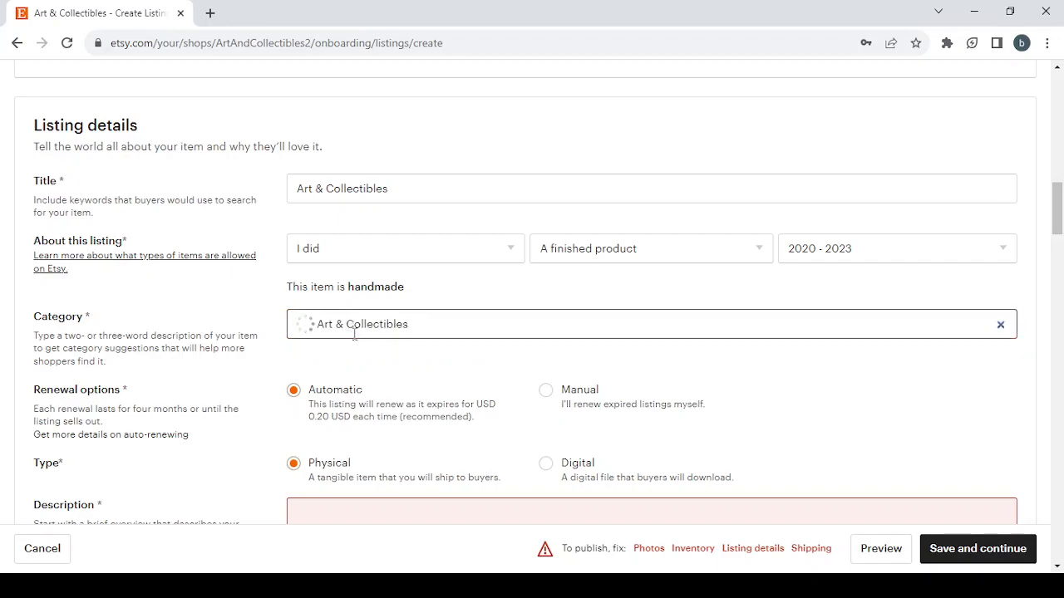
scroll(573, 384, "down", 2)
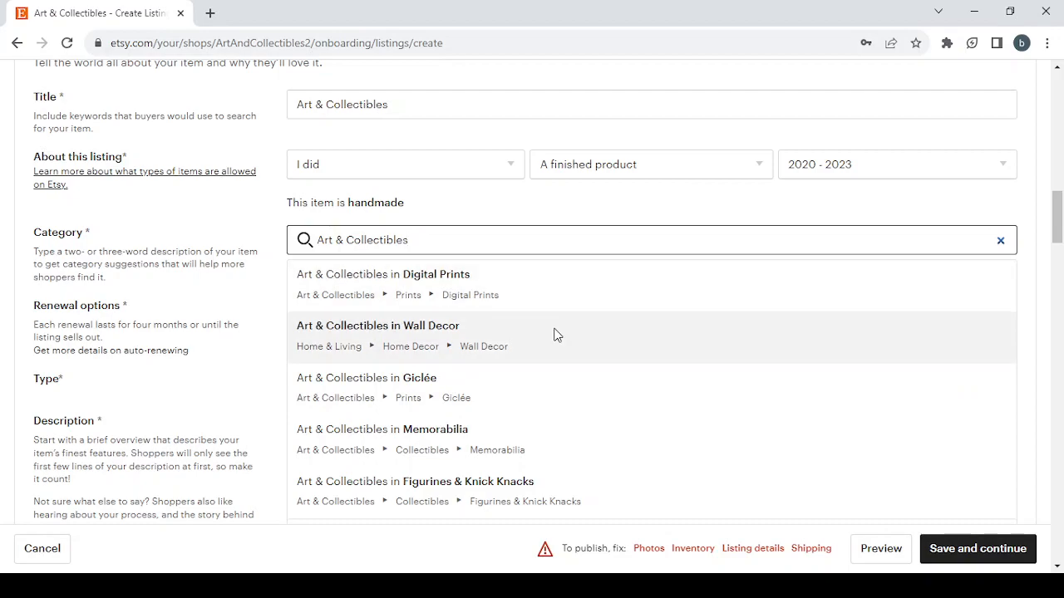
left_click(556, 334)
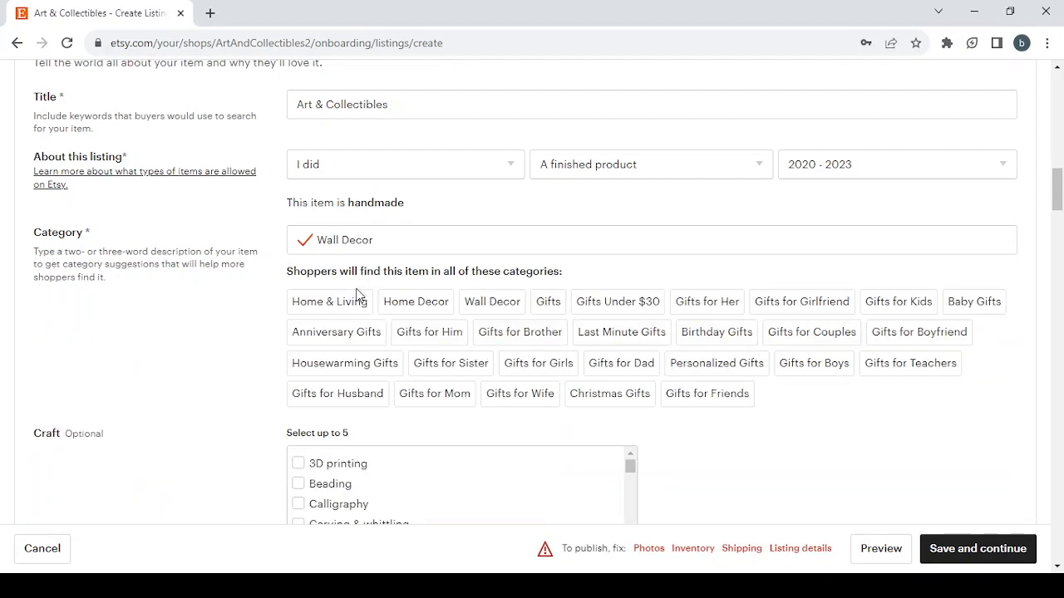
Step: Select 3D printing, Beading, Calligraphy, Carving & whittling, and Ceramics & pottery as the listing's crafts
scroll(356, 295, "down", 2)
scroll(357, 294, "down", 1)
scroll(356, 295, "up", 1)
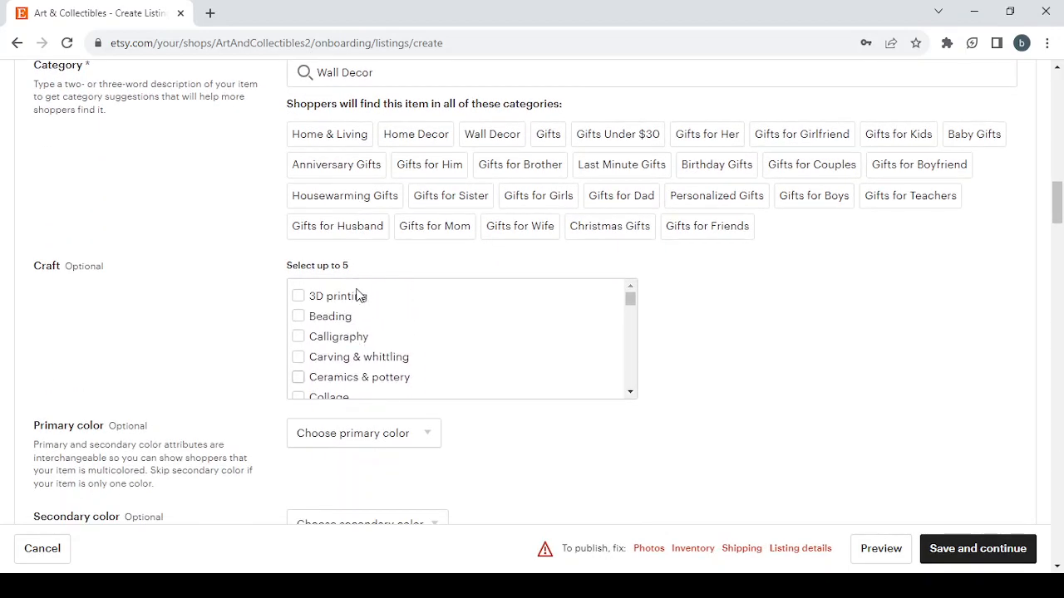
scroll(662, 366, "down", 1)
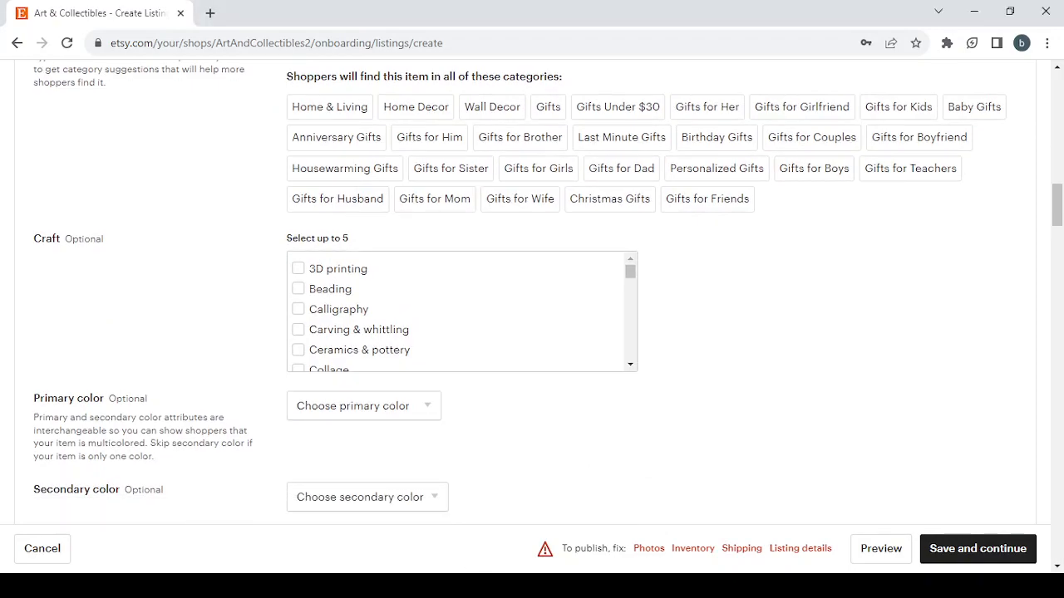
scroll(504, 385, "down", 1)
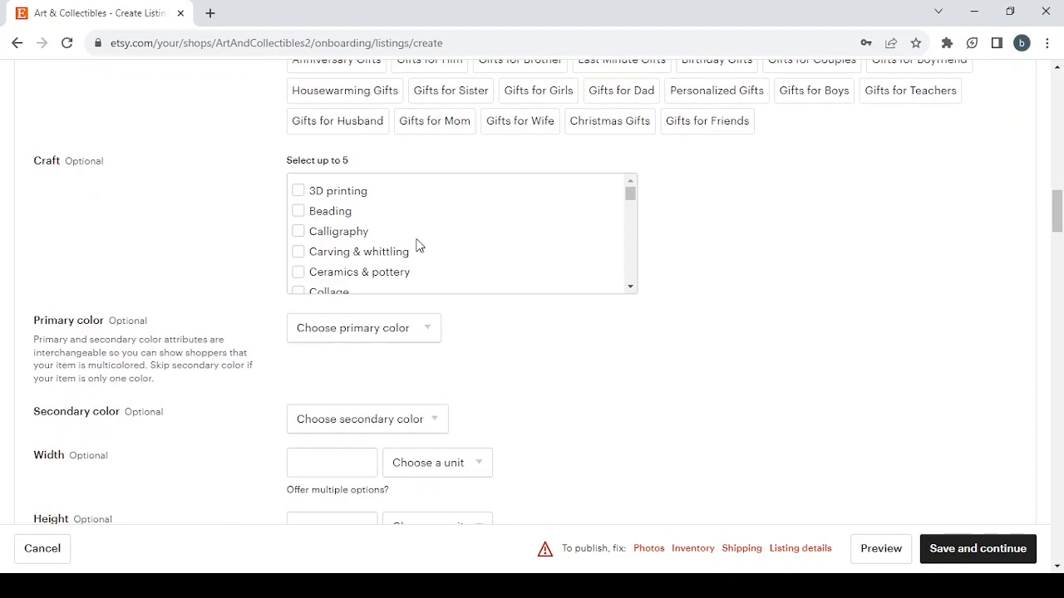
left_click(299, 192)
left_click(299, 213)
left_click(299, 232)
left_click(297, 253)
left_click(298, 273)
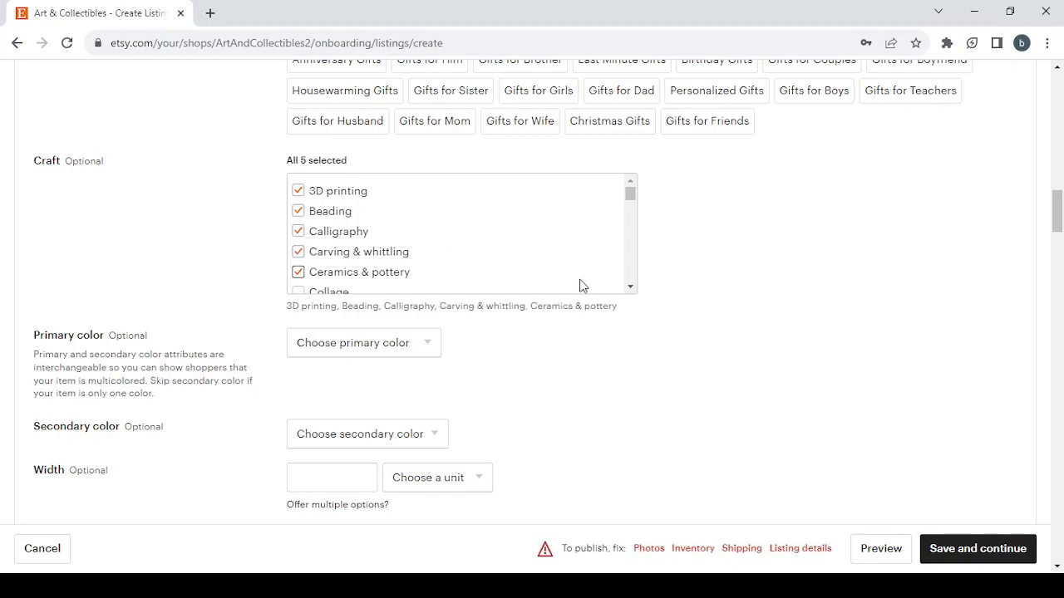
Step: Set the item's primary color to Beige and its secondary color to Blue
scroll(580, 285, "down", 1)
scroll(584, 353, "down", 2)
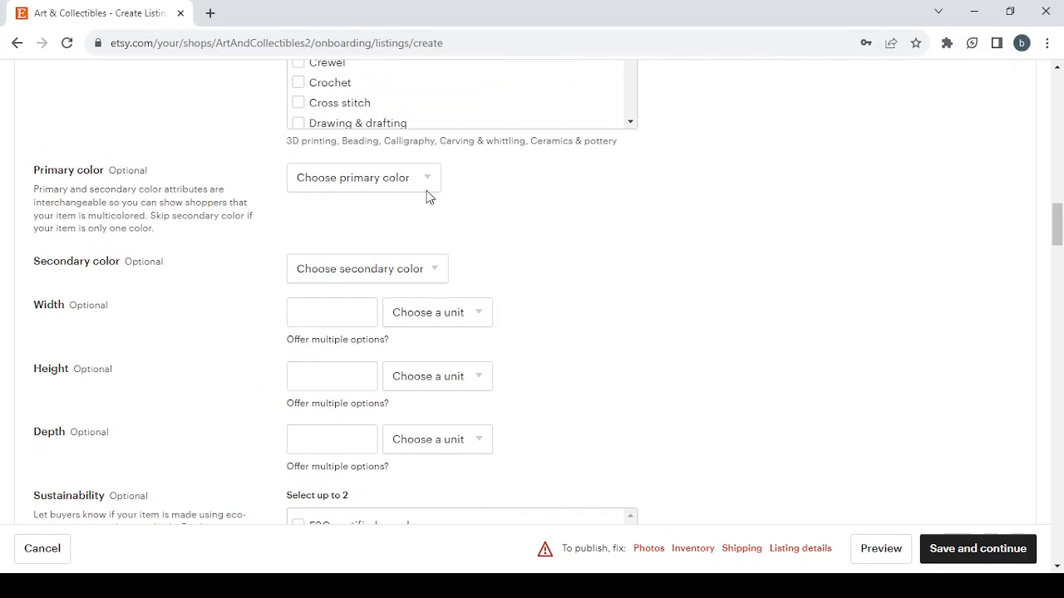
left_click(373, 181)
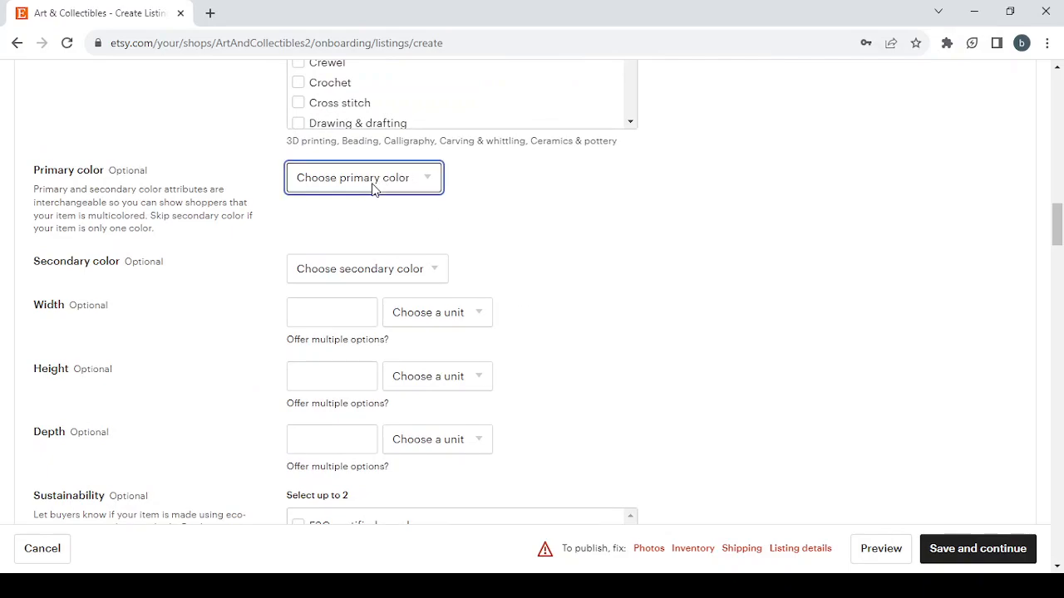
left_click(368, 234)
left_click(378, 275)
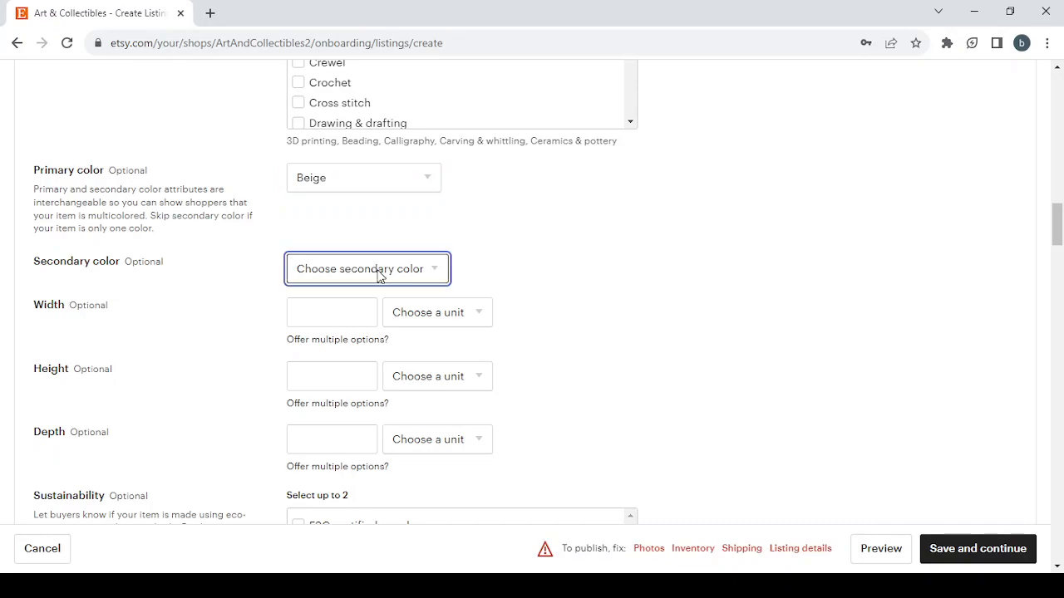
left_click(381, 350)
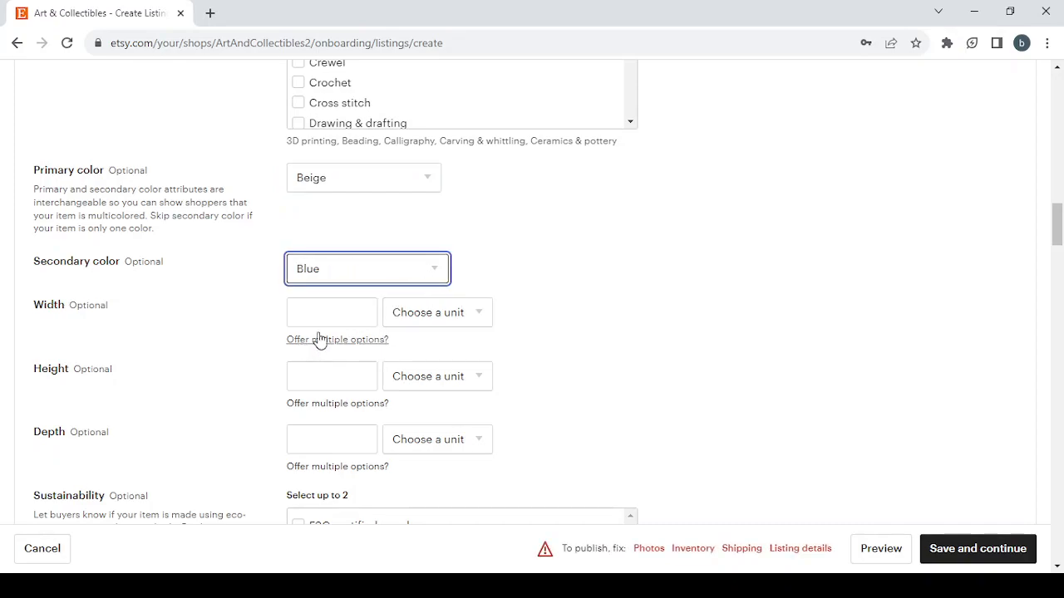
Step: Look over the unit choices for the item's width, height and depth
left_click(488, 323)
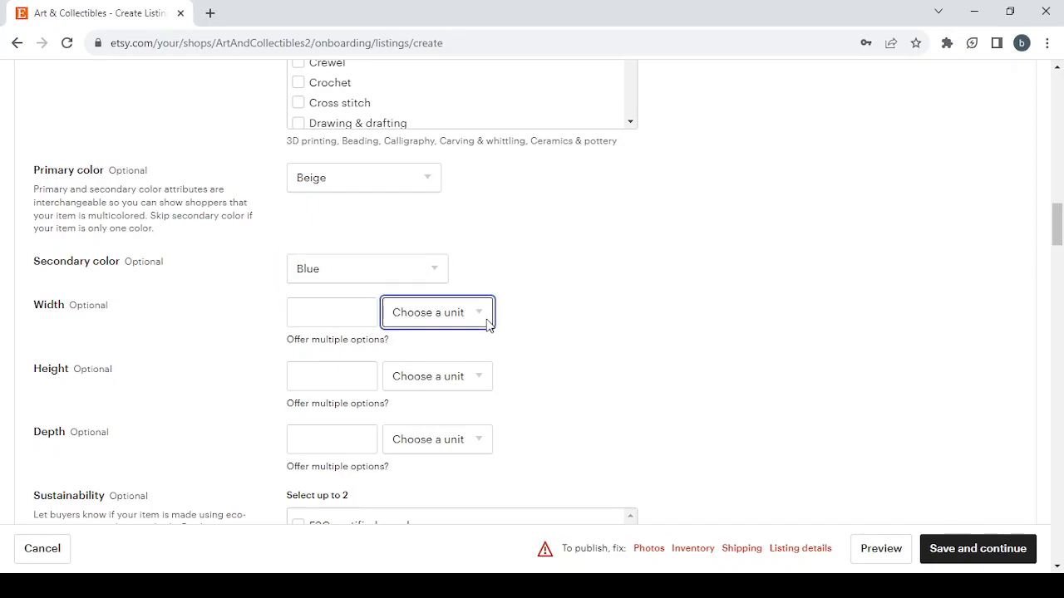
left_click(466, 378)
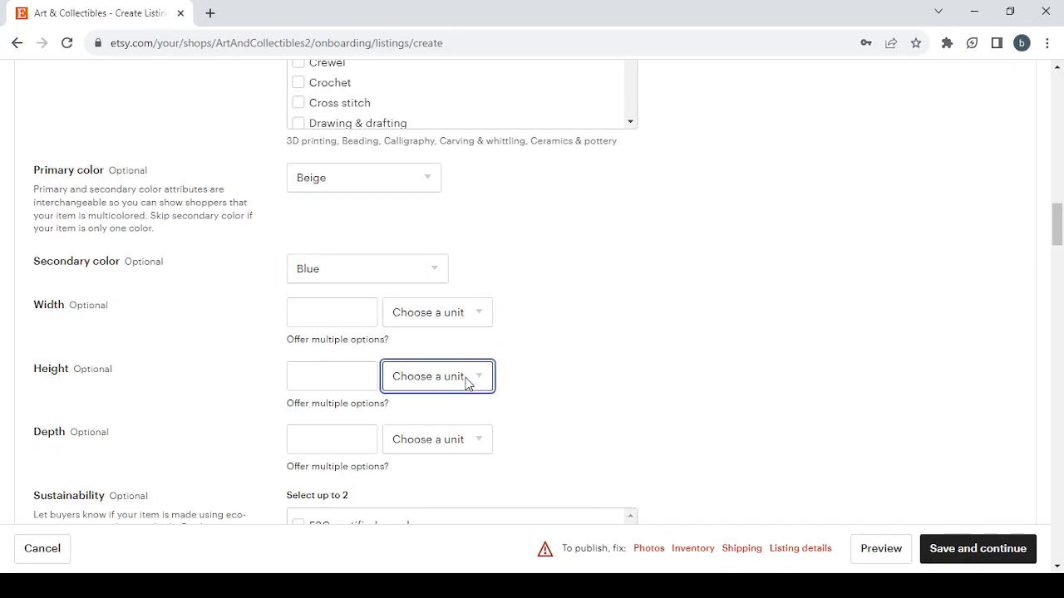
left_click(565, 389)
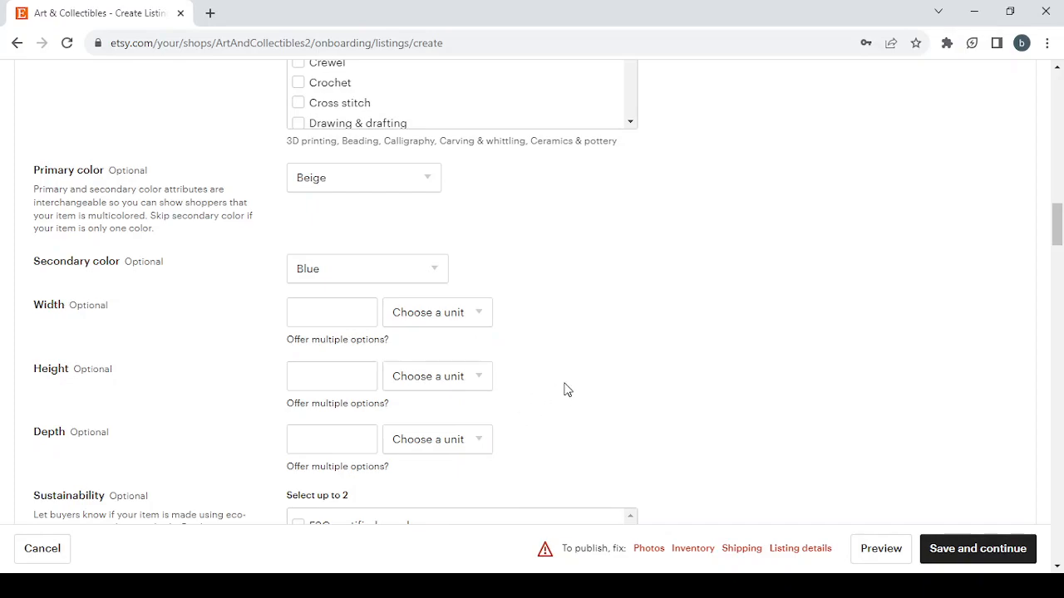
scroll(565, 389, "down", 3)
left_click(442, 197)
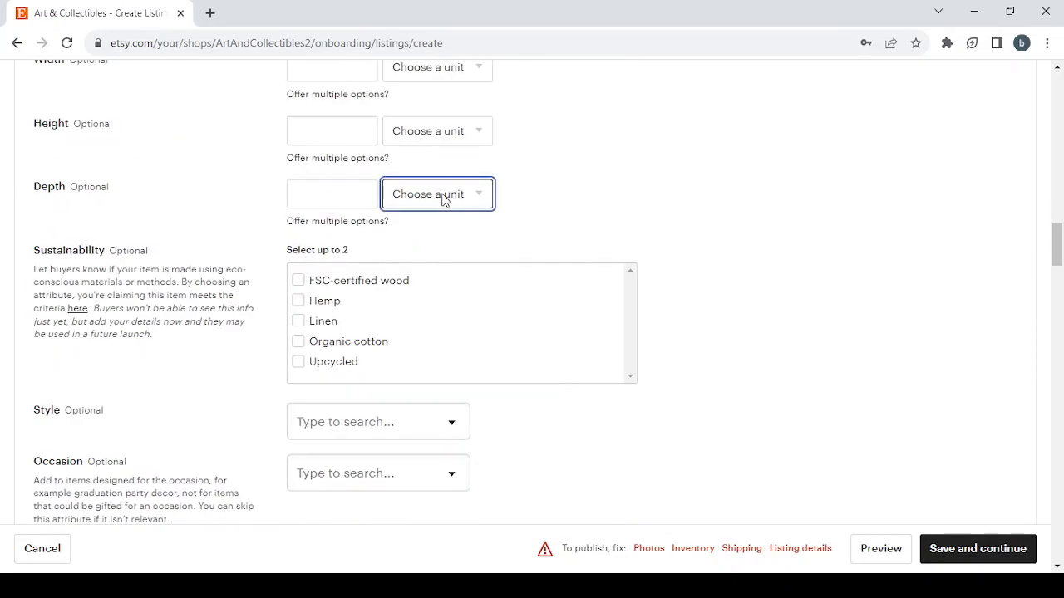
Step: Select FSC-certified wood as a sustainability attribute of the listing
scroll(627, 209, "down", 2)
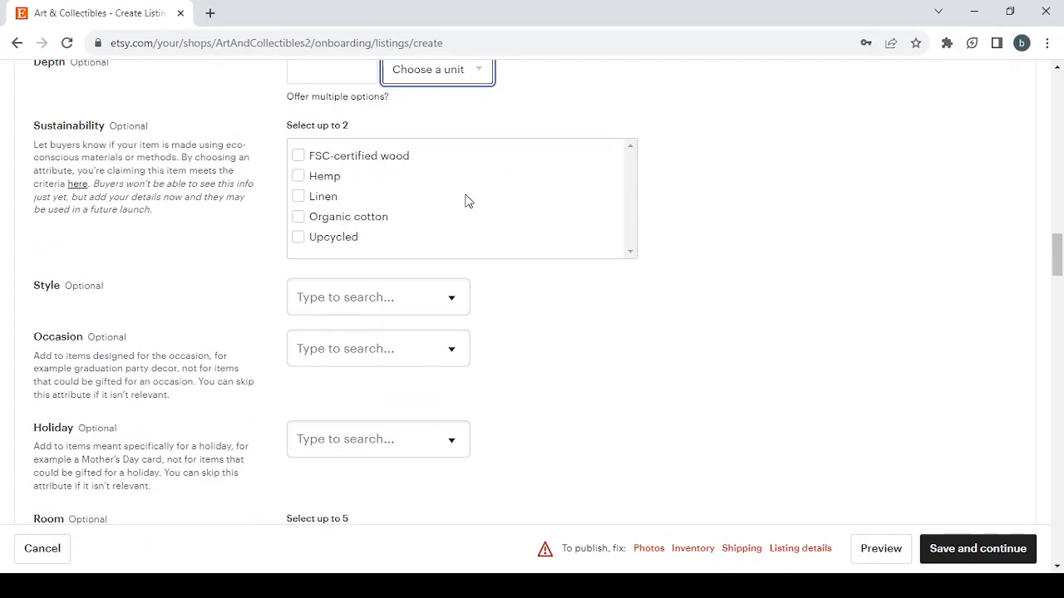
left_click(297, 156)
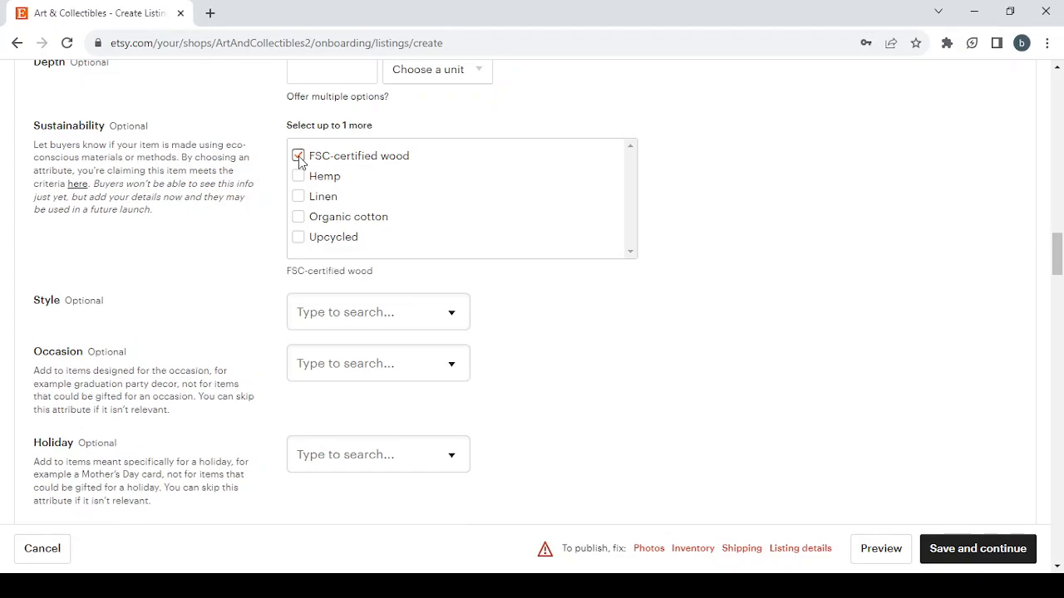
Step: Add Organic cotton as a second sustainability attribute of the listing
left_click(298, 217)
Step: Look over the available style and occasion choices for the listing without selecting any
scroll(523, 303, "down", 2)
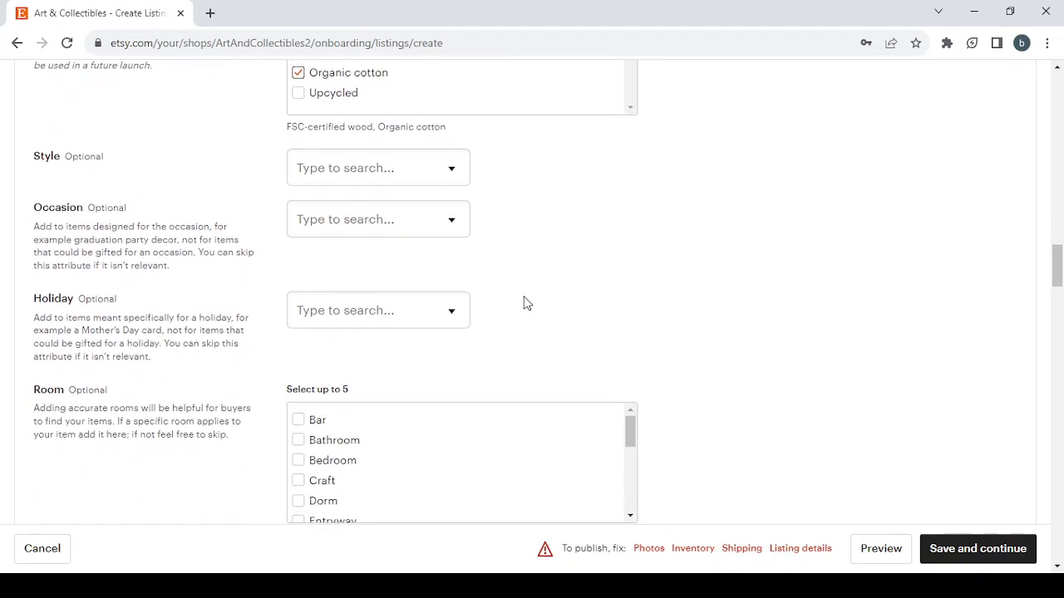
left_click(424, 176)
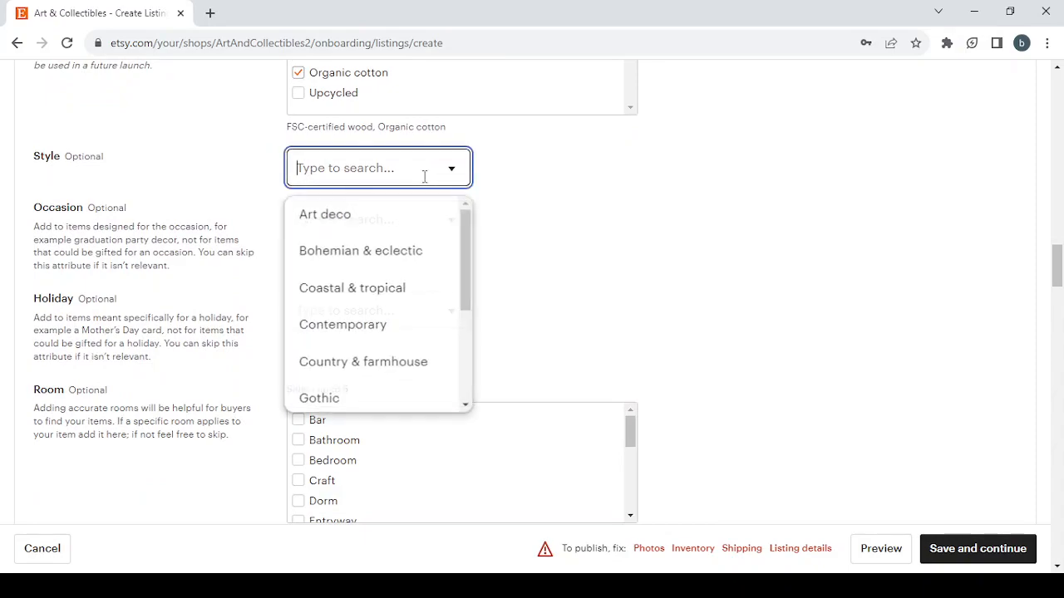
left_click(582, 204)
left_click(373, 231)
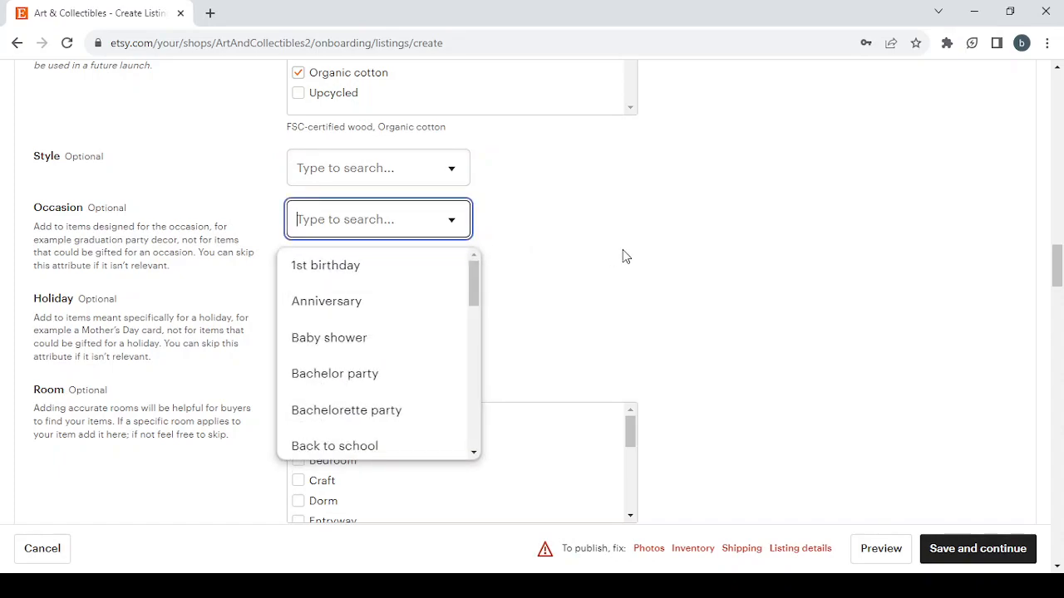
left_click(566, 242)
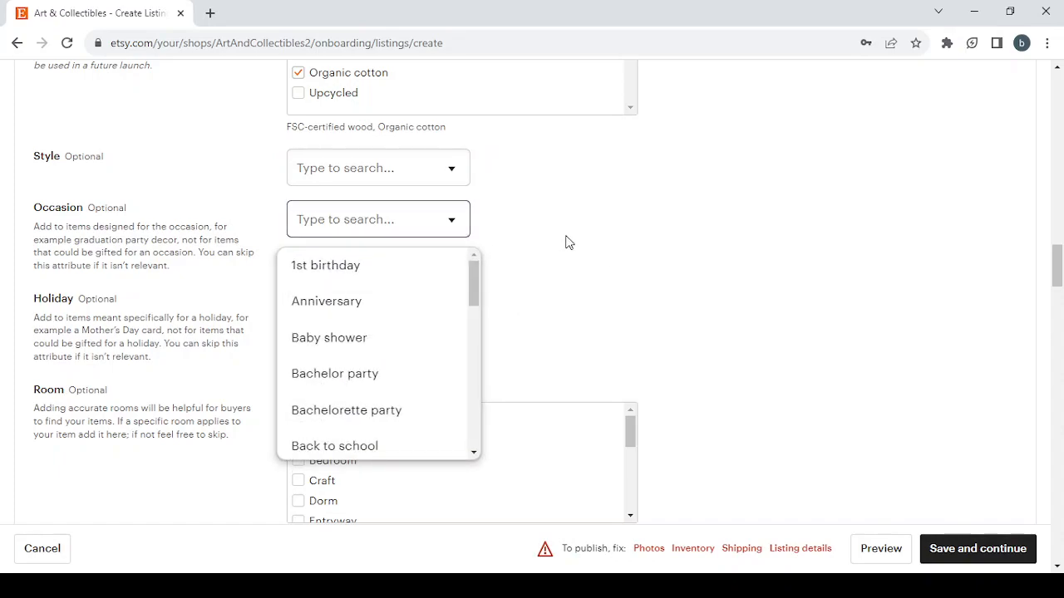
Step: Set the listing's holiday attribute to Eid
left_click(373, 327)
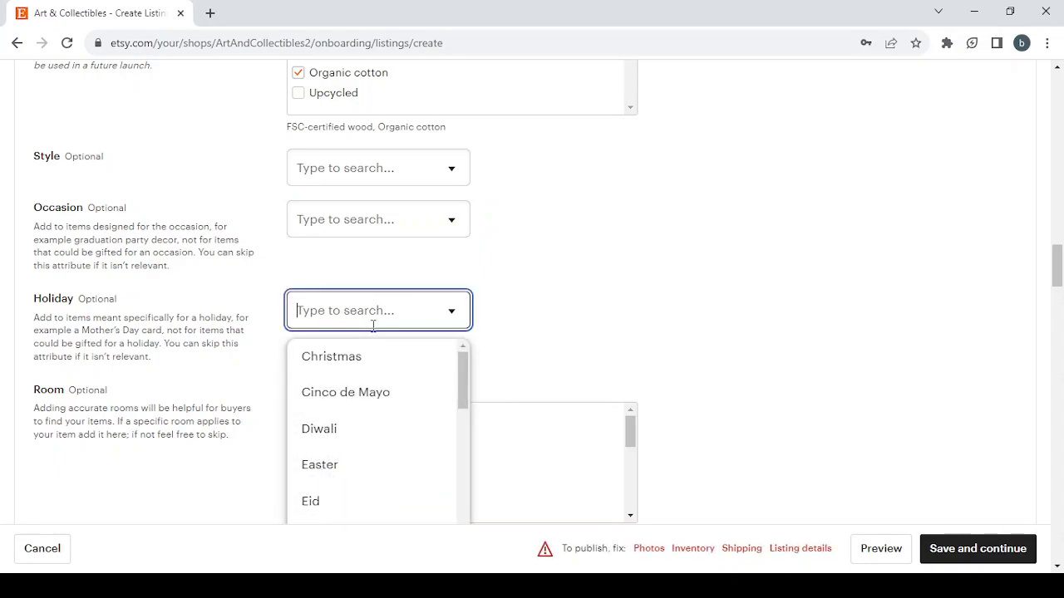
left_click(396, 500)
Step: Look over the room choices and set the listing's renewal option to Manual
scroll(695, 236, "down", 3)
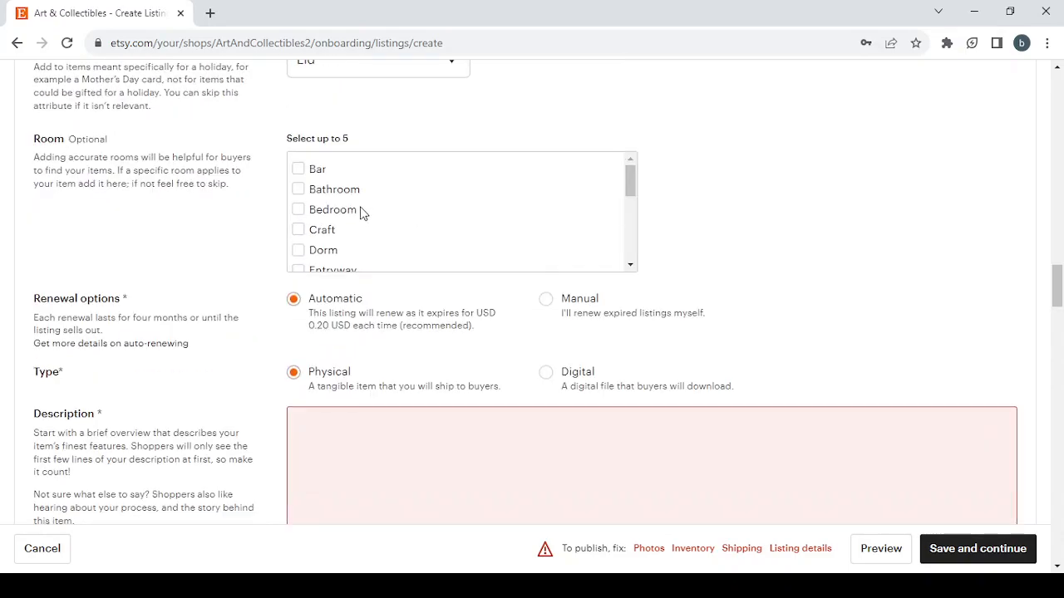
scroll(362, 214, "down", 4)
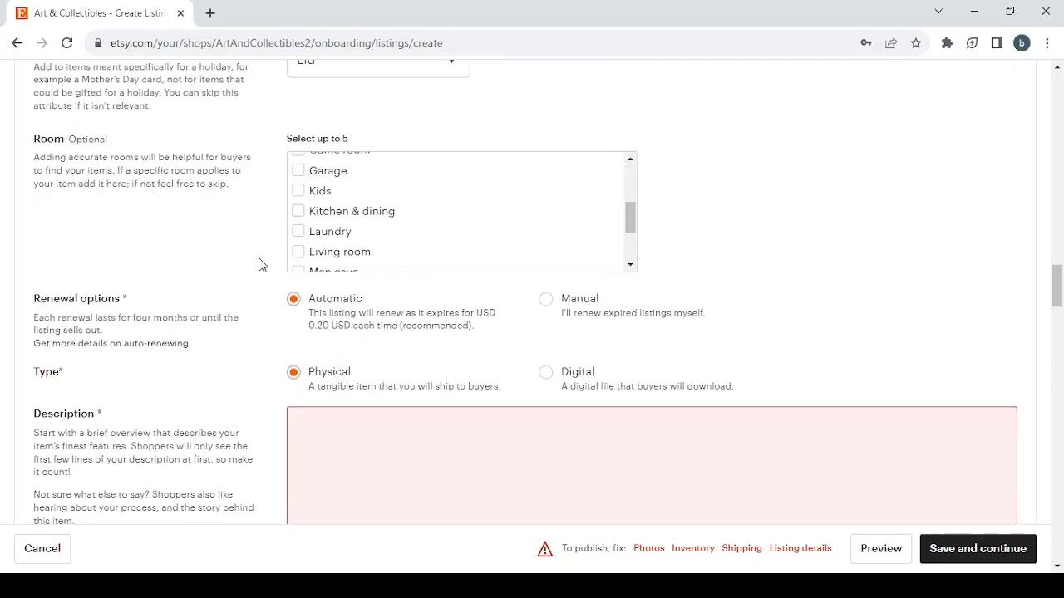
scroll(261, 264, "down", 1)
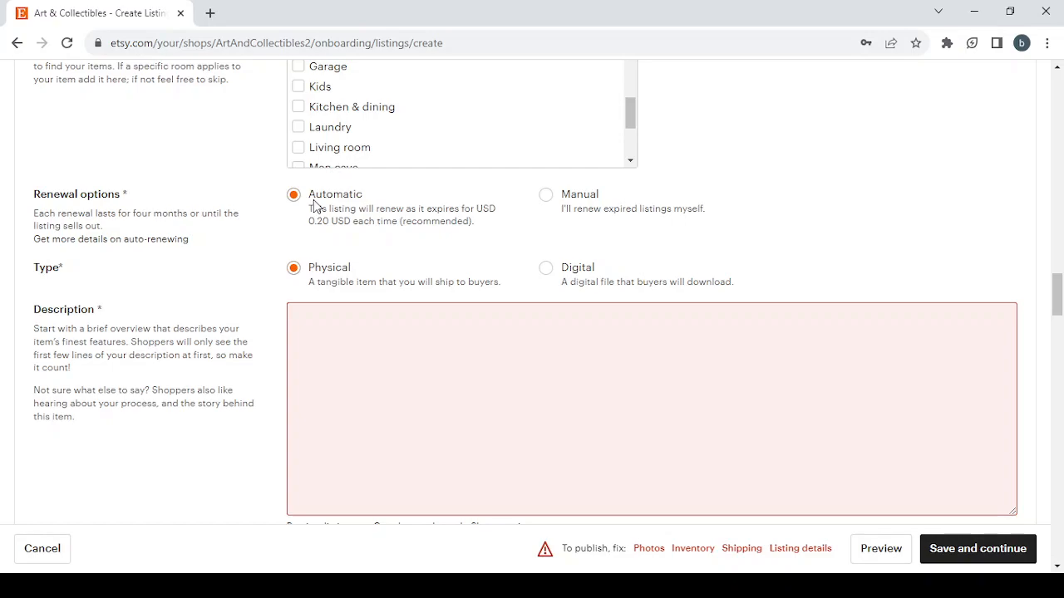
left_click(546, 196)
Step: Open the form for adding a new production partner, look over its fields and close it without adding one
scroll(335, 248, "down", 1)
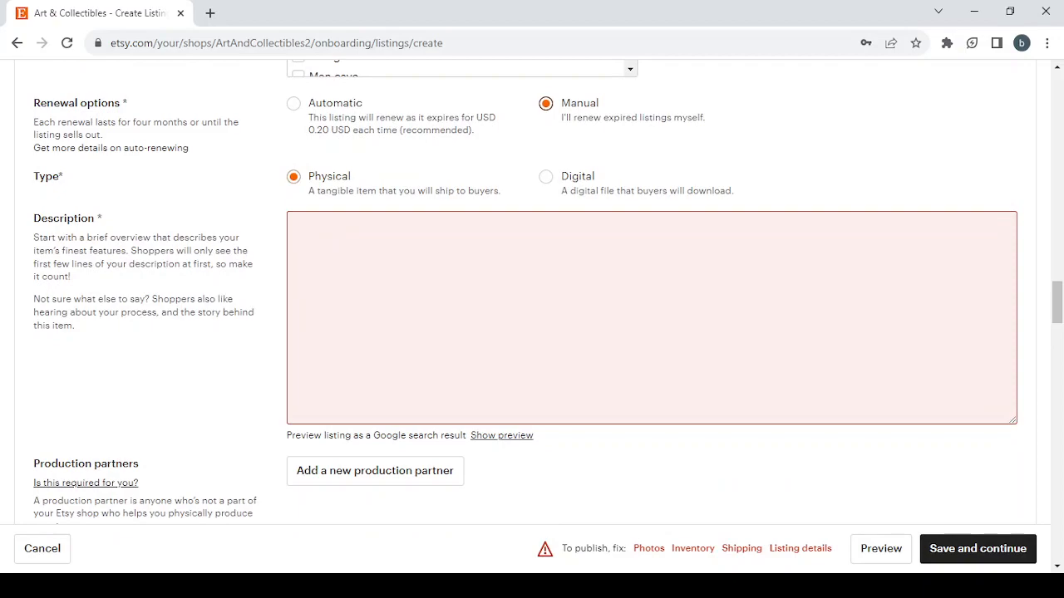
key("alt+Tab")
scroll(506, 314, "down", 4)
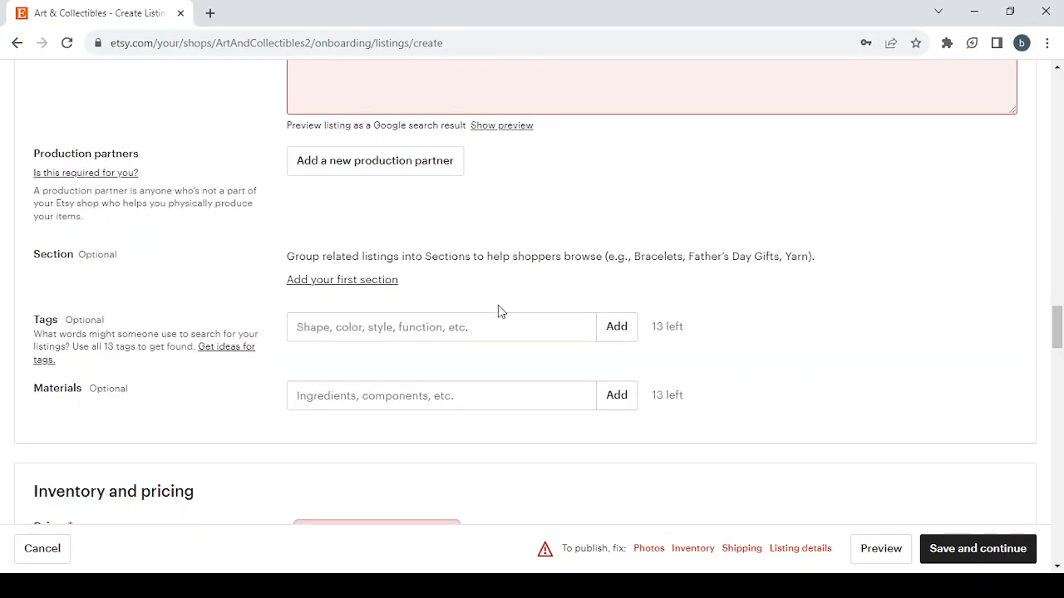
left_click(410, 175)
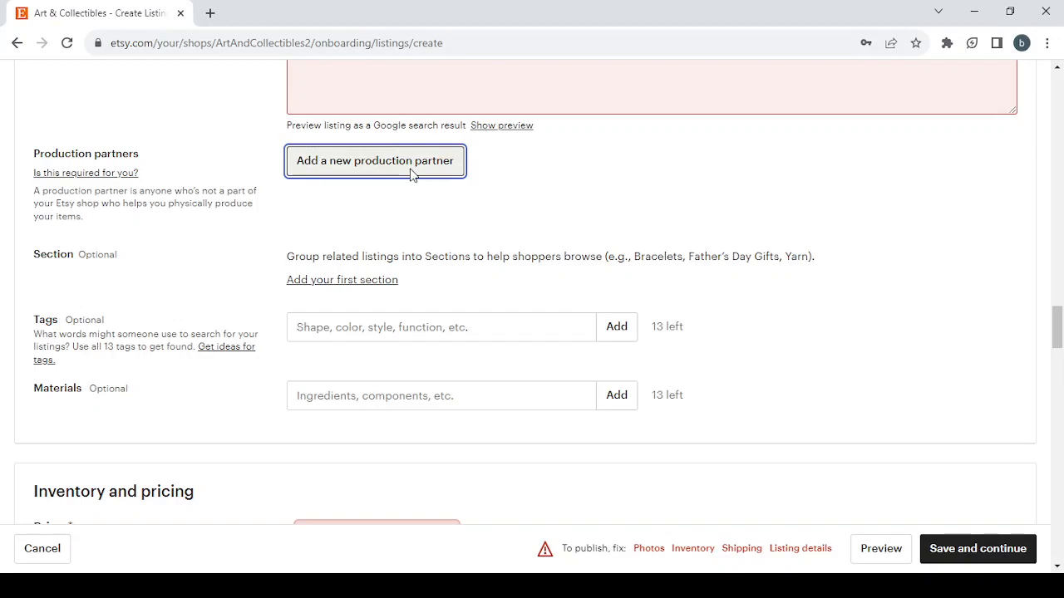
scroll(593, 354, "down", 1)
scroll(593, 354, "up", 1)
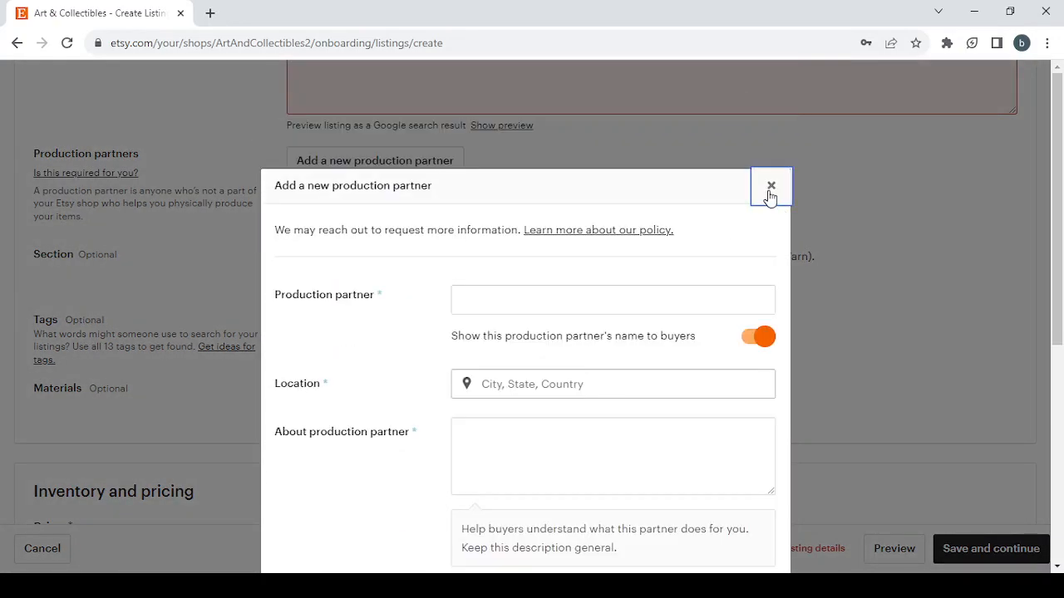
left_click(770, 186)
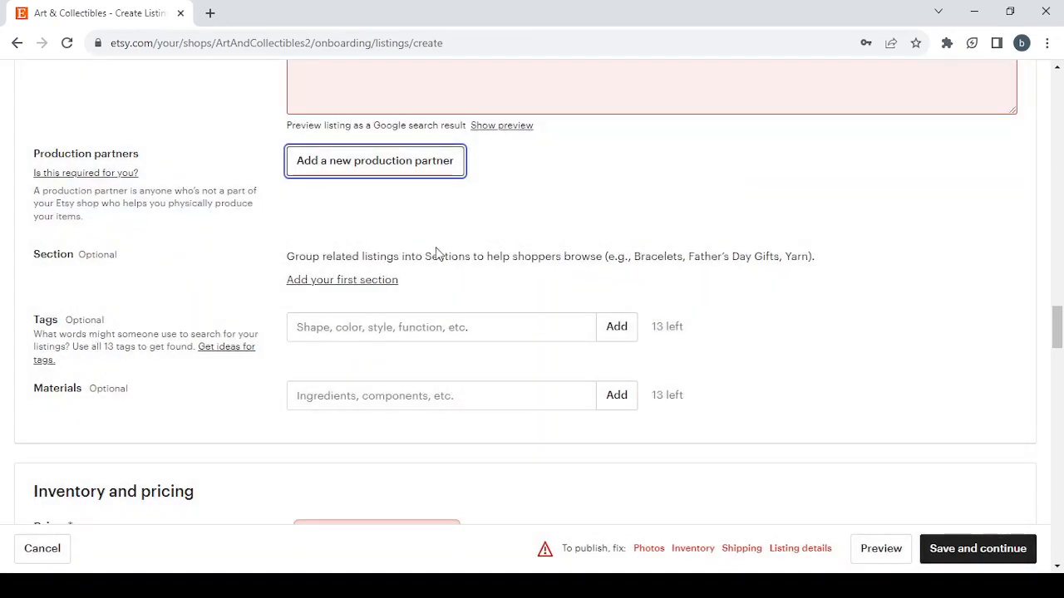
Step: Set the item's price to USD 29.99
scroll(740, 323, "down", 5)
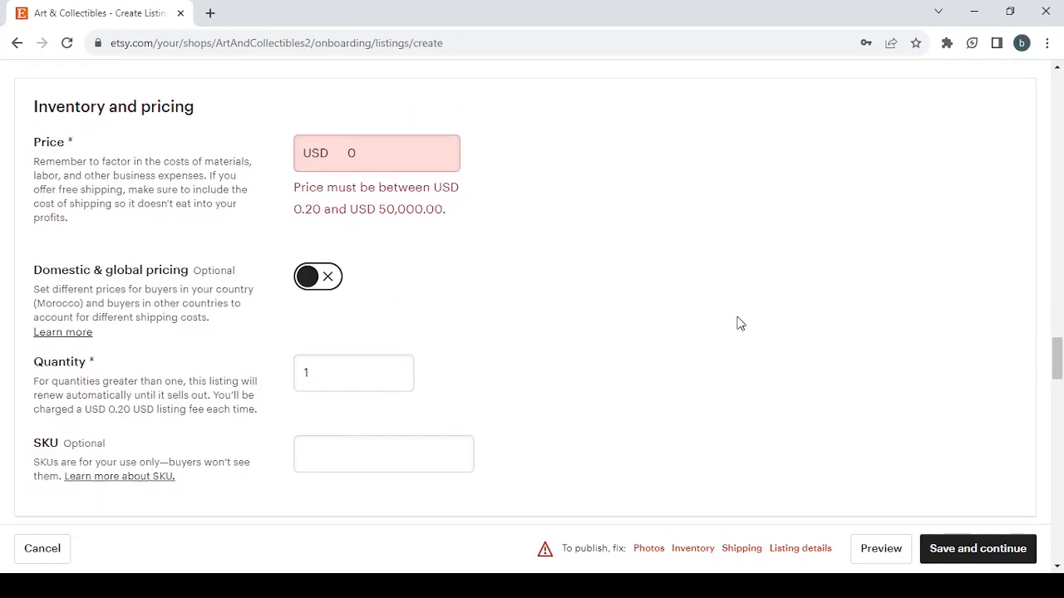
double_click(360, 165)
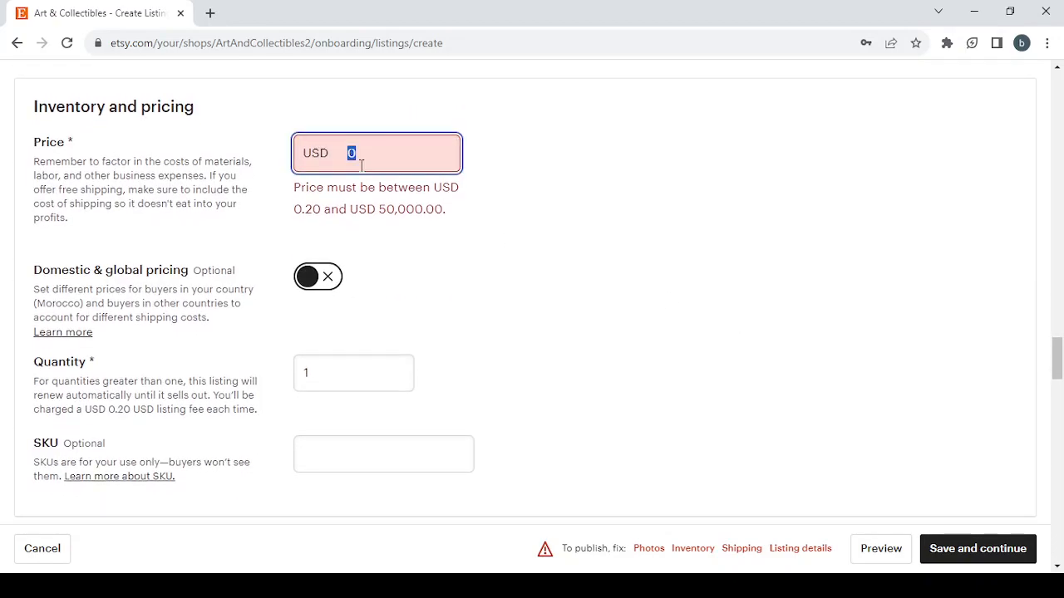
type("29.")
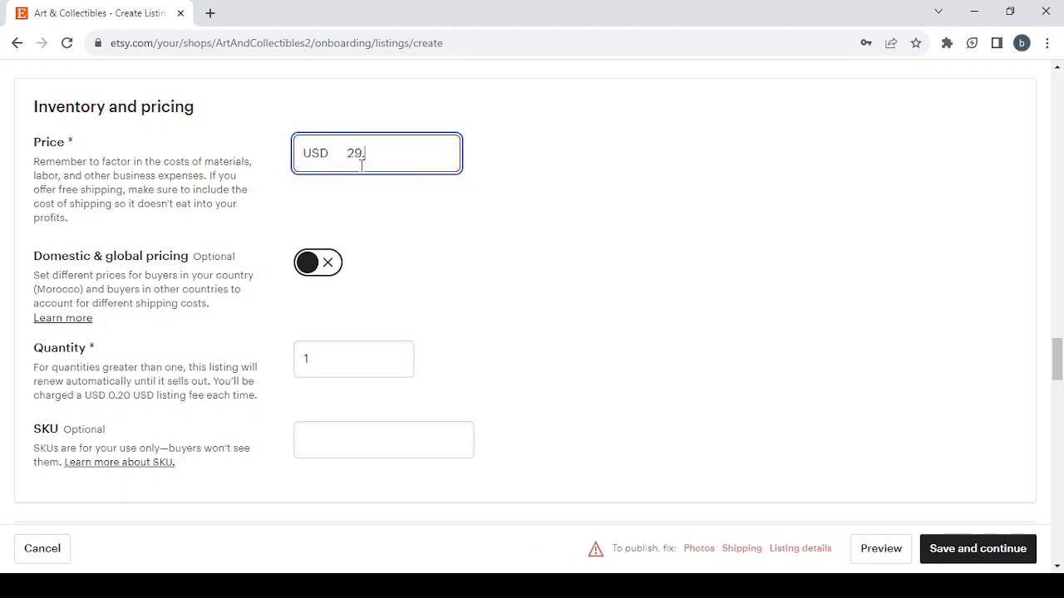
type("99")
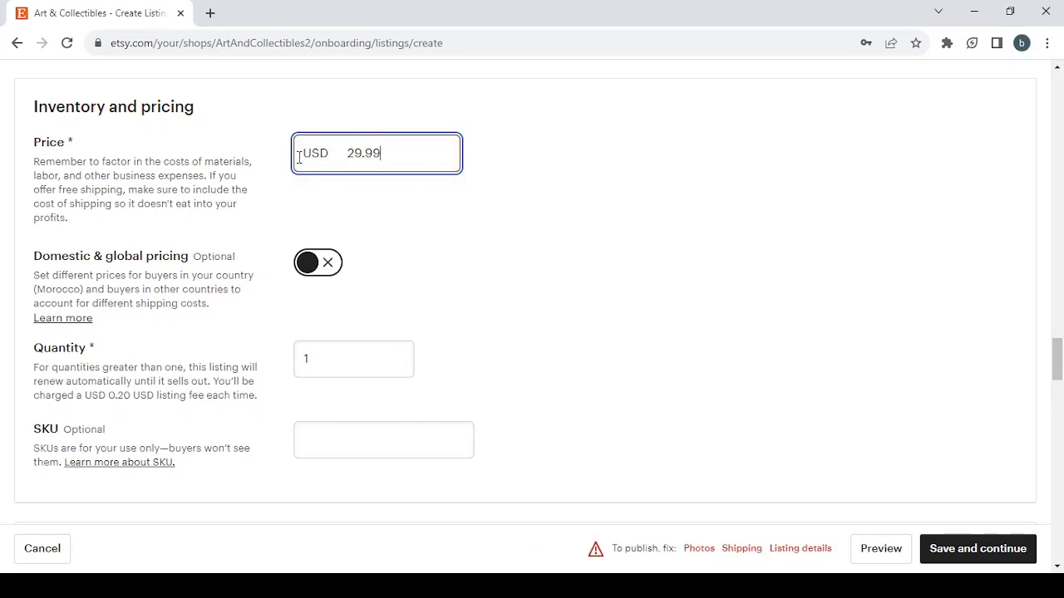
Step: Set the processing time in the listing's shipping options to 5-7 days
scroll(629, 313, "down", 10)
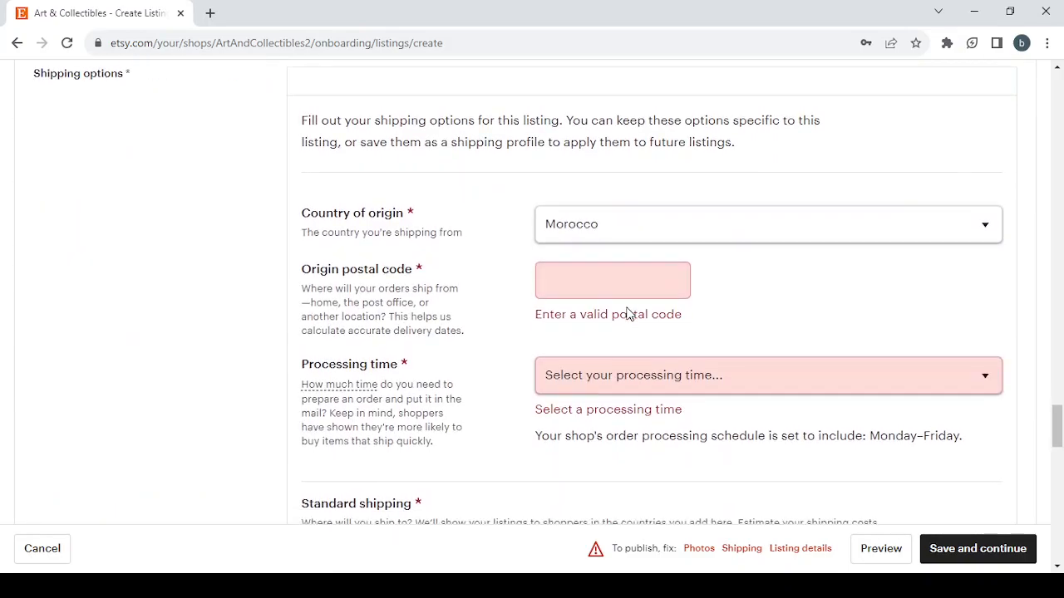
scroll(627, 311, "down", 1)
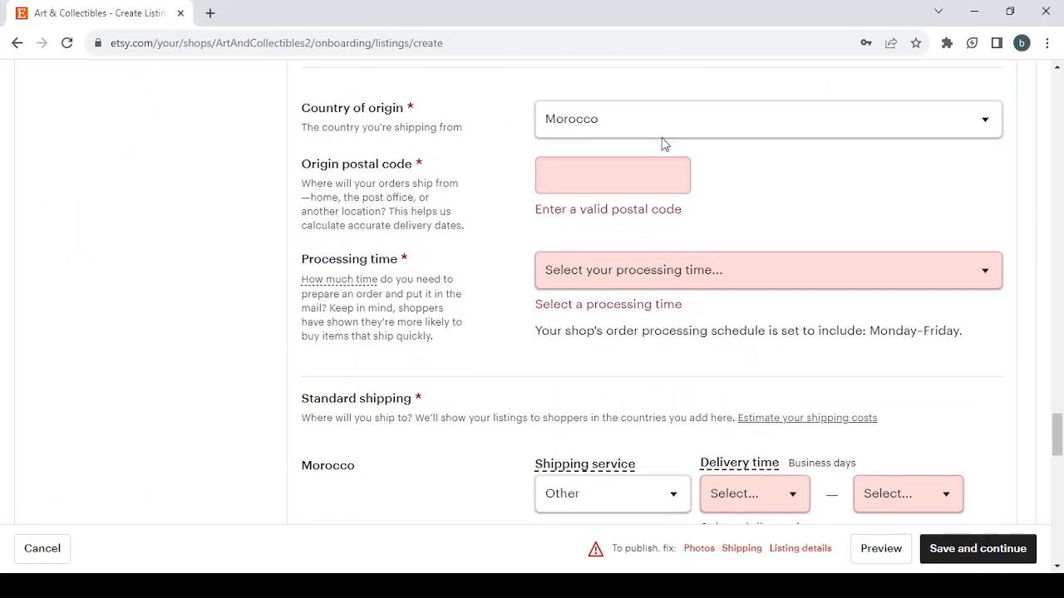
scroll(680, 232, "down", 1)
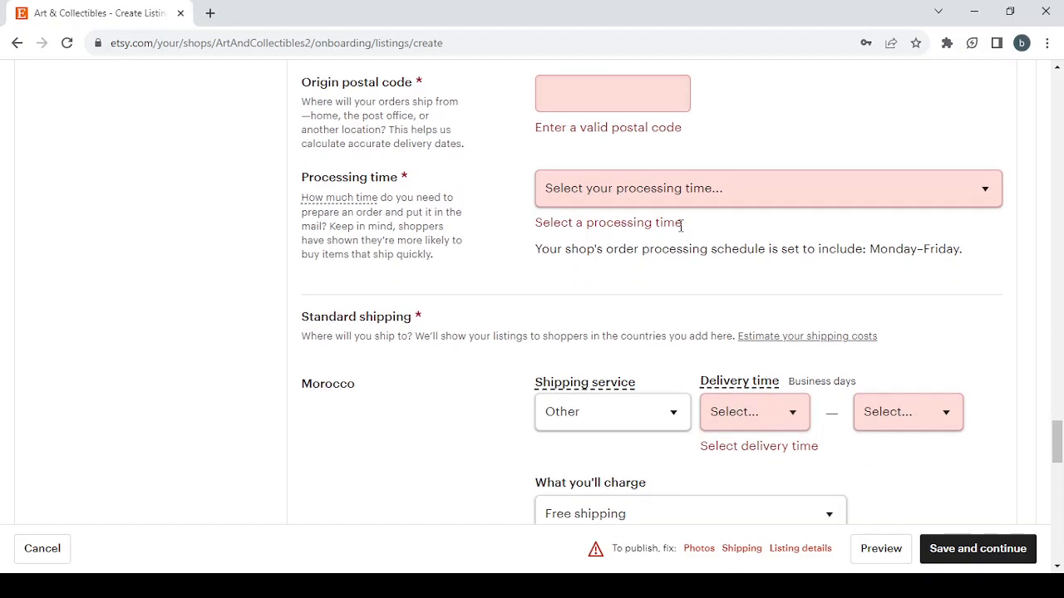
left_click(726, 206)
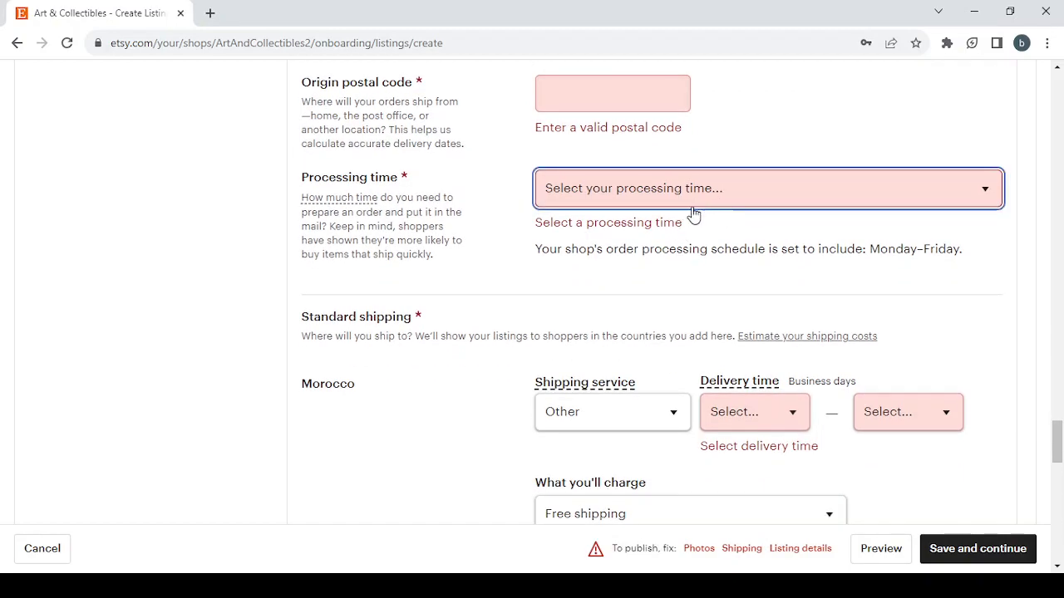
left_click(665, 297)
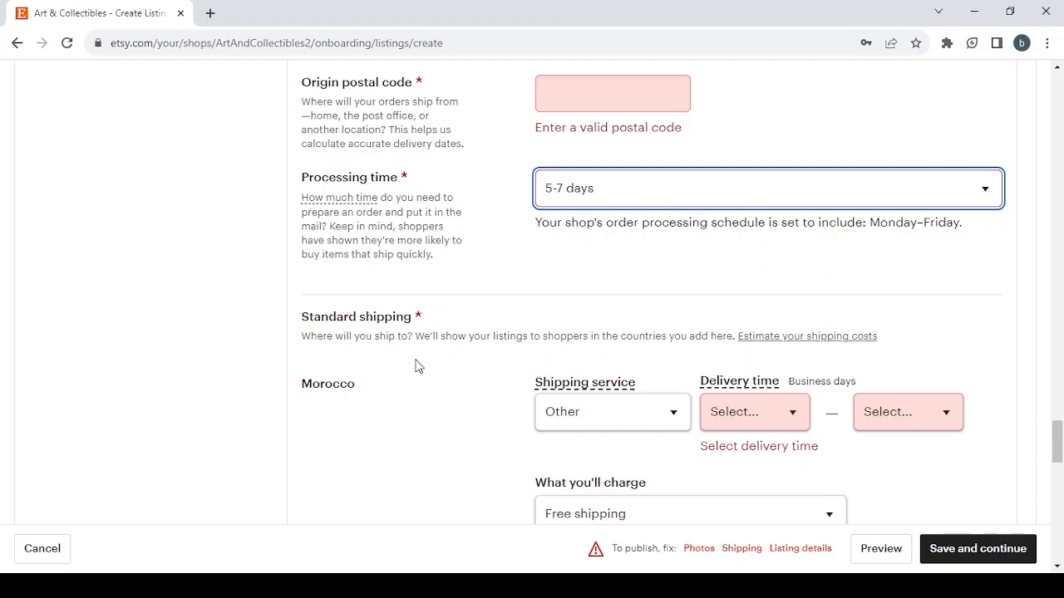
Step: Open the choice of other returns and exchanges policies for the listing
scroll(399, 375, "down", 5)
scroll(400, 376, "down", 5)
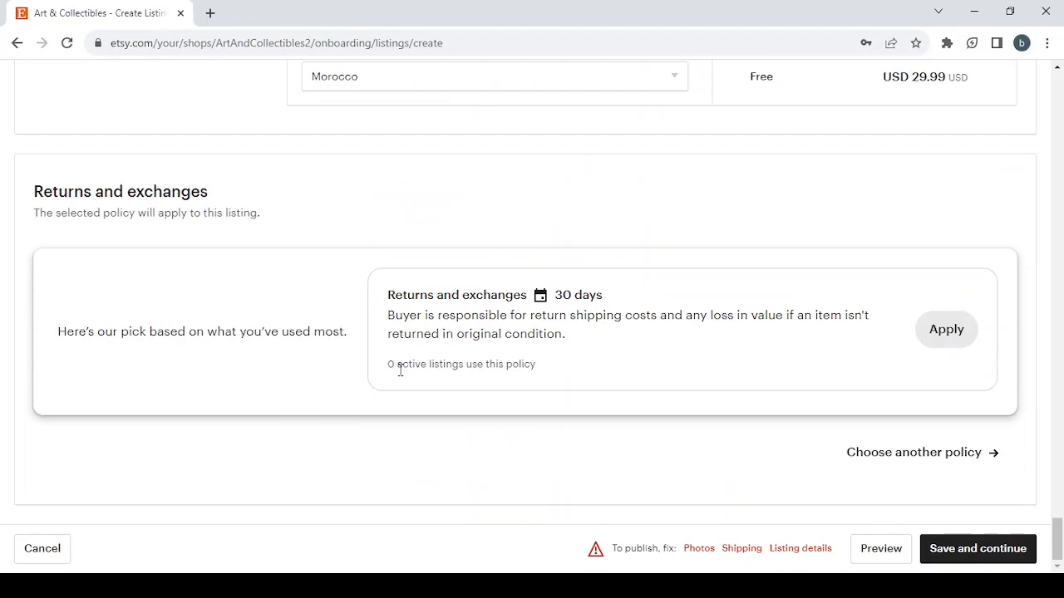
scroll(400, 370, "up", 1)
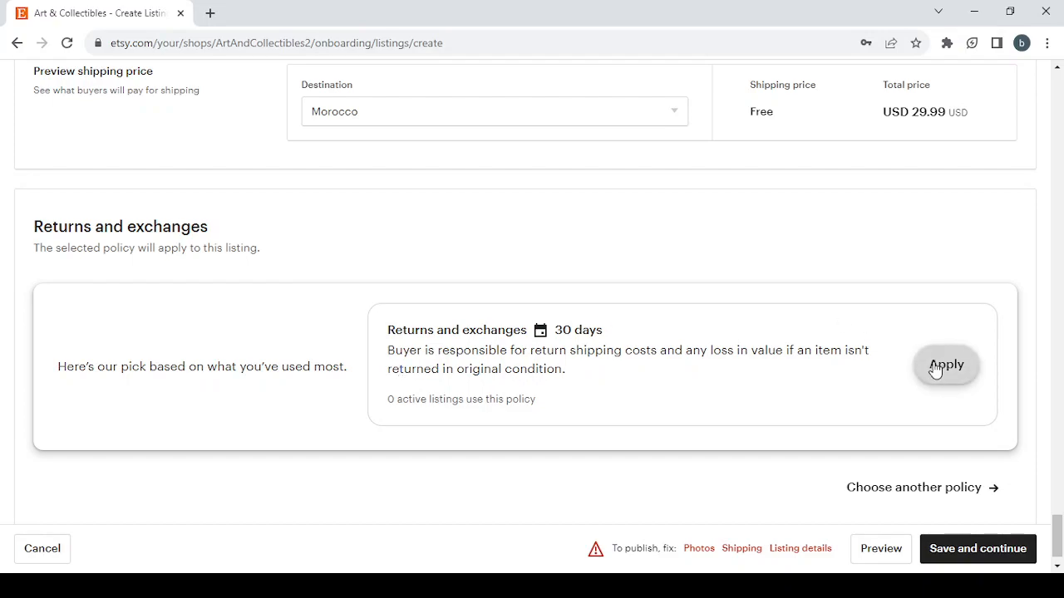
left_click(924, 494)
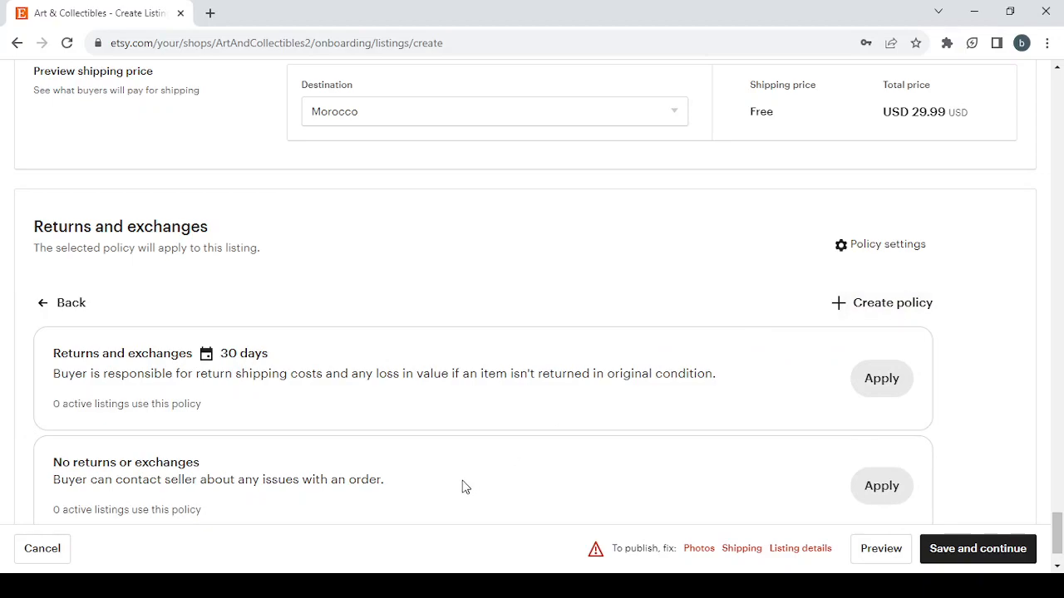